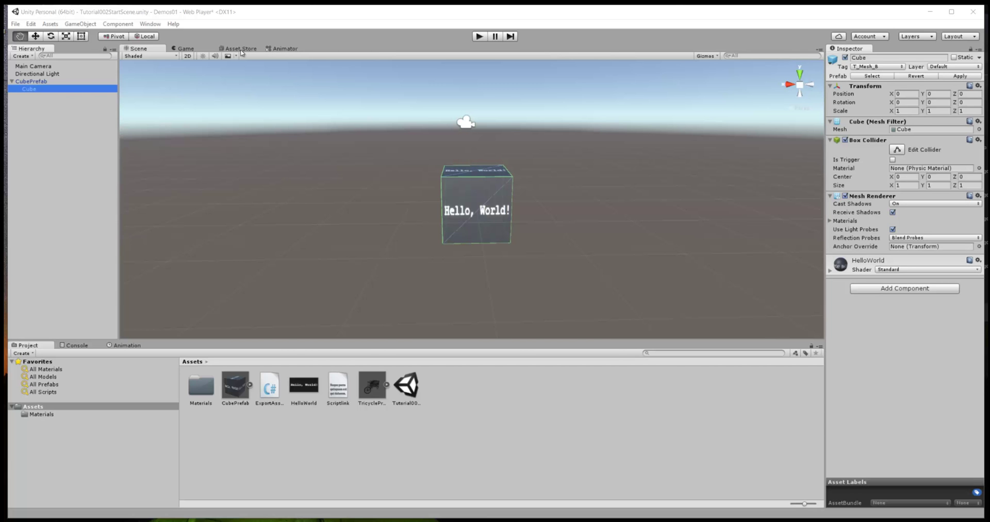
# Search the Asset Store for "rusty" and open the page of the free Rusty Tricycle package
pyautogui.click(239, 48)
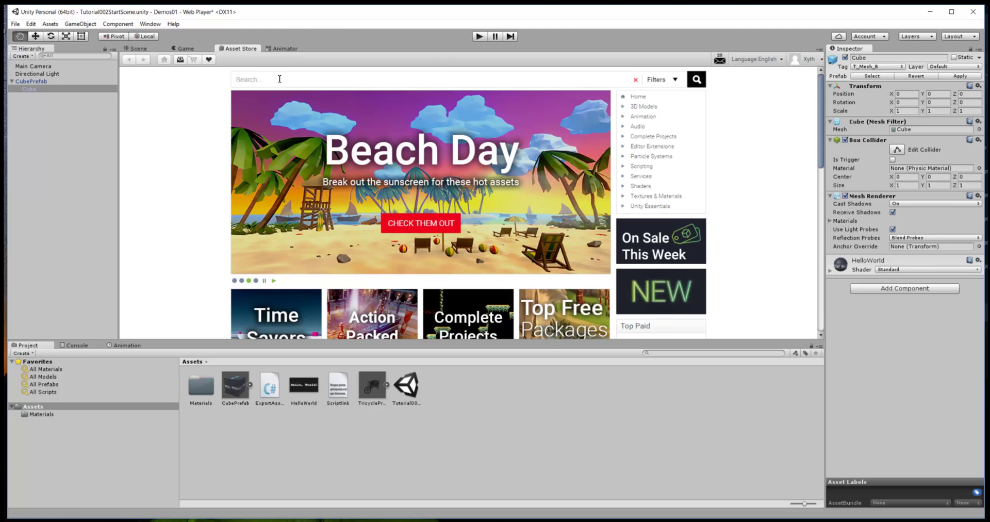
pyautogui.click(280, 79)
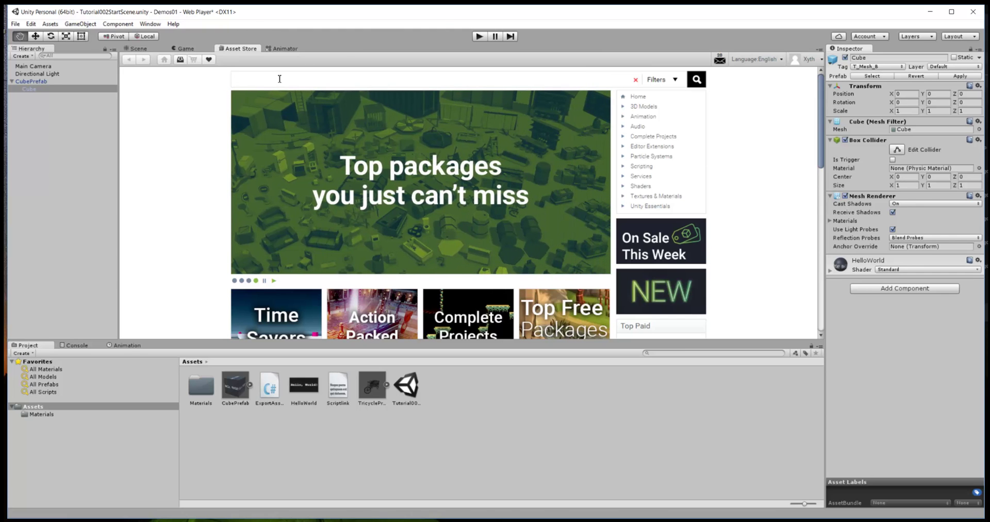
pyautogui.write('rusty')
pyautogui.press('Return')
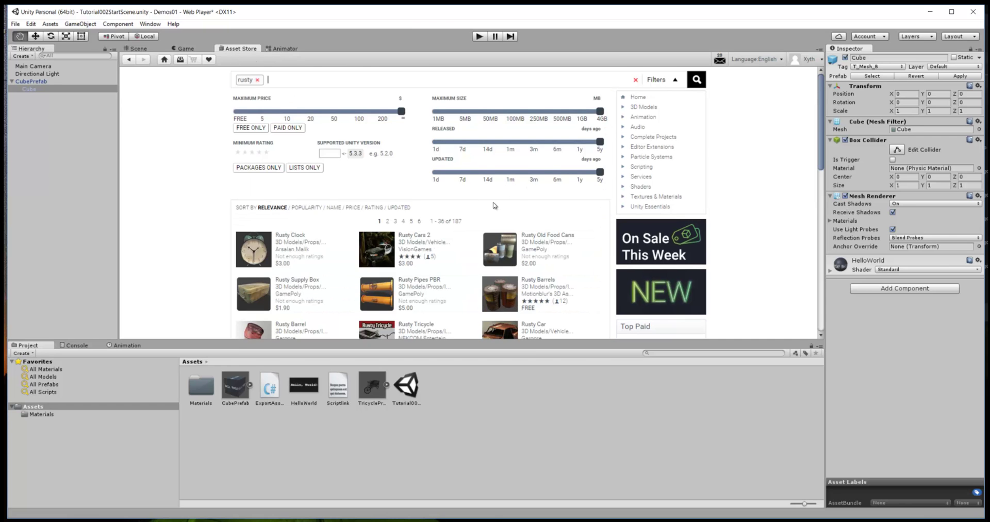
pyautogui.scroll(-3, 470, 211)
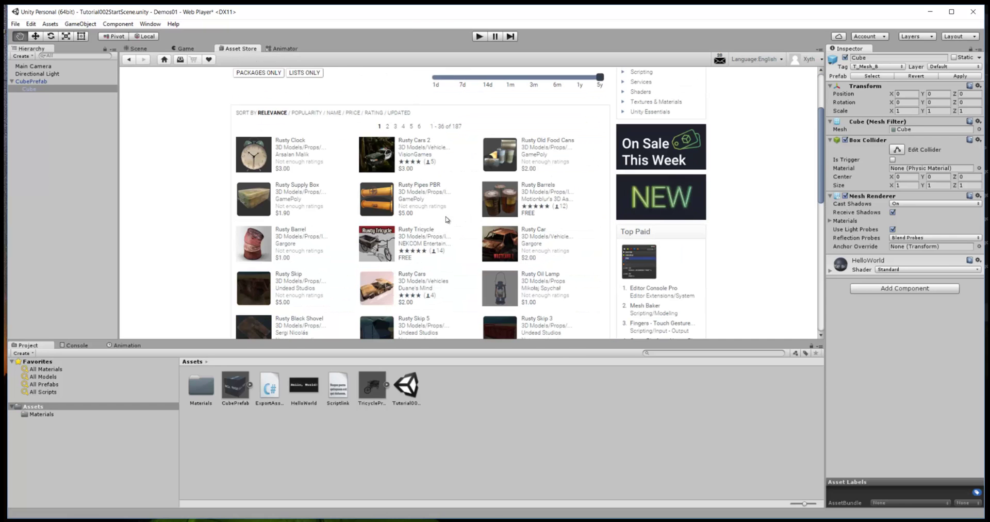
pyautogui.click(420, 235)
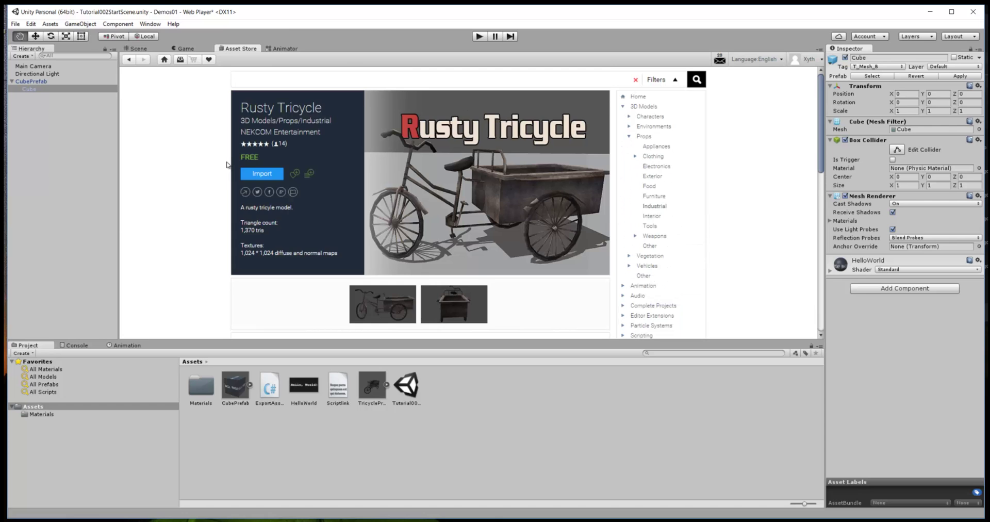
# Import the complete Rusty Tricycle package into the project, including its FBX model, material and textures
pyautogui.scroll(-4, 395, 257)
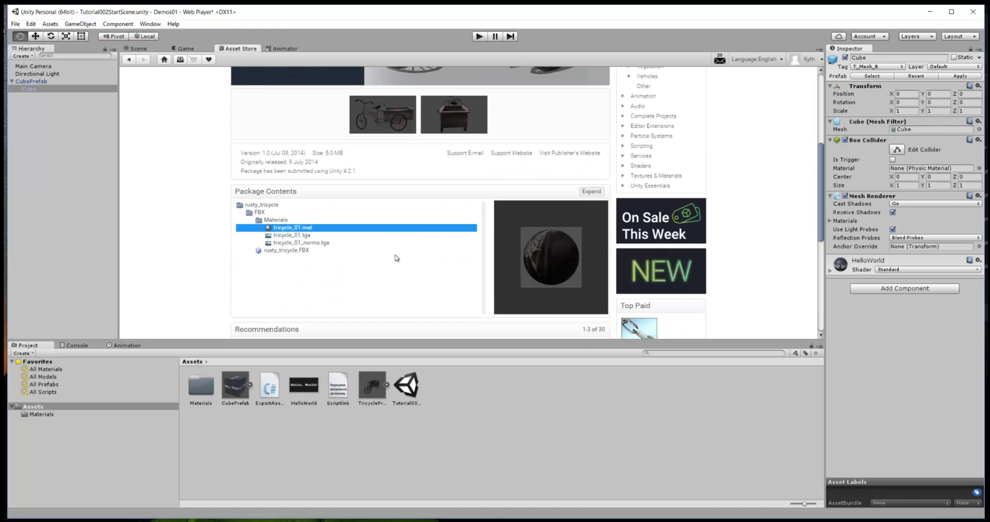
pyautogui.scroll(4, 397, 255)
pyautogui.scroll(-5, 397, 254)
pyautogui.scroll(5, 399, 247)
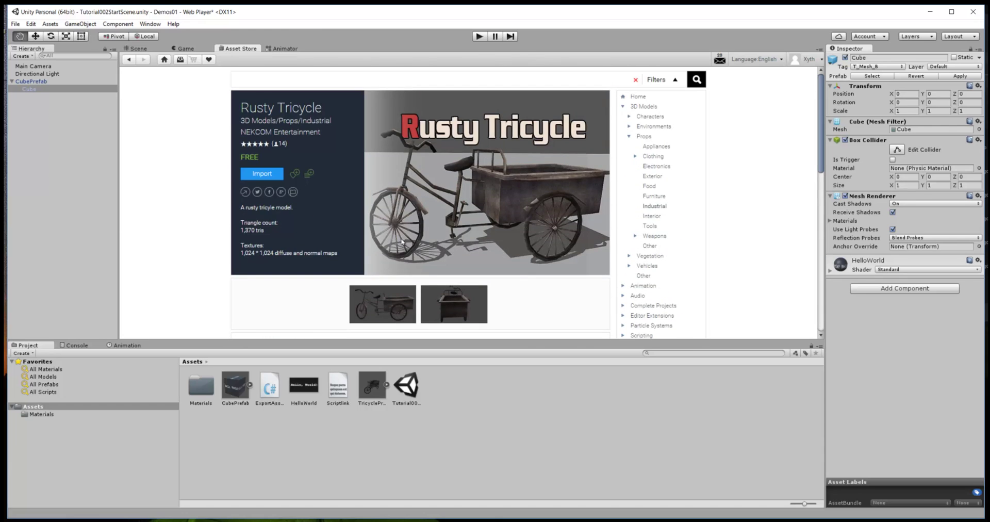
pyautogui.click(271, 175)
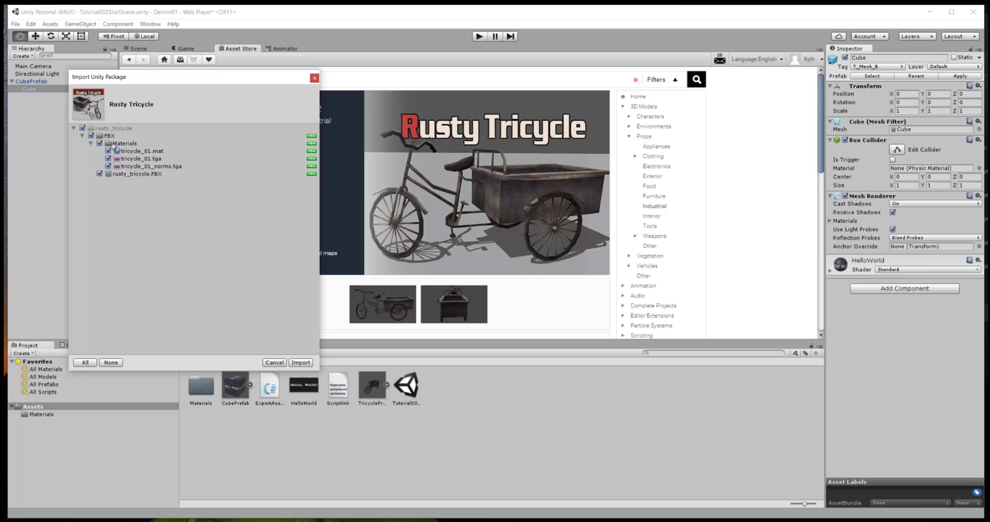
pyautogui.click(299, 362)
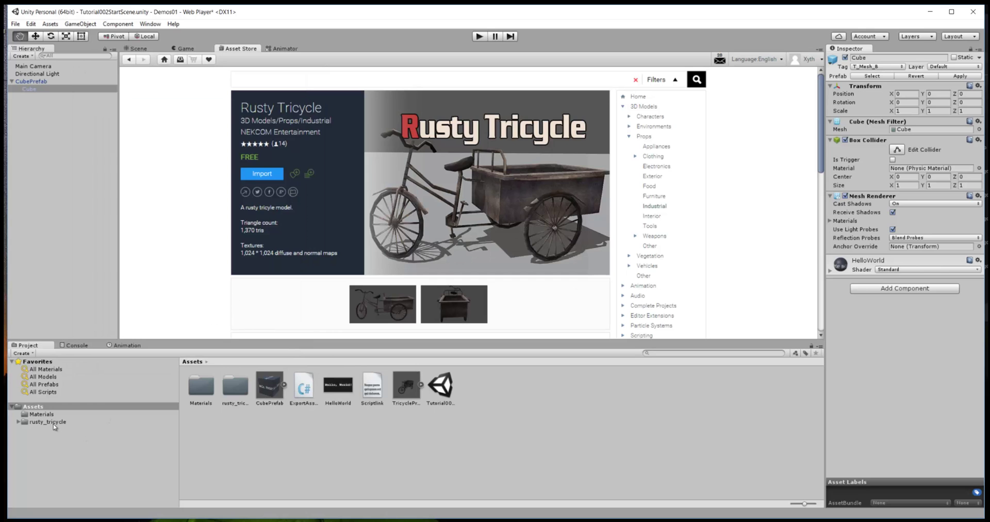
# Examine the imported rusty_tricycle folder, including its FBX subfolder and the Materials folder inside it
pyautogui.click(19, 422)
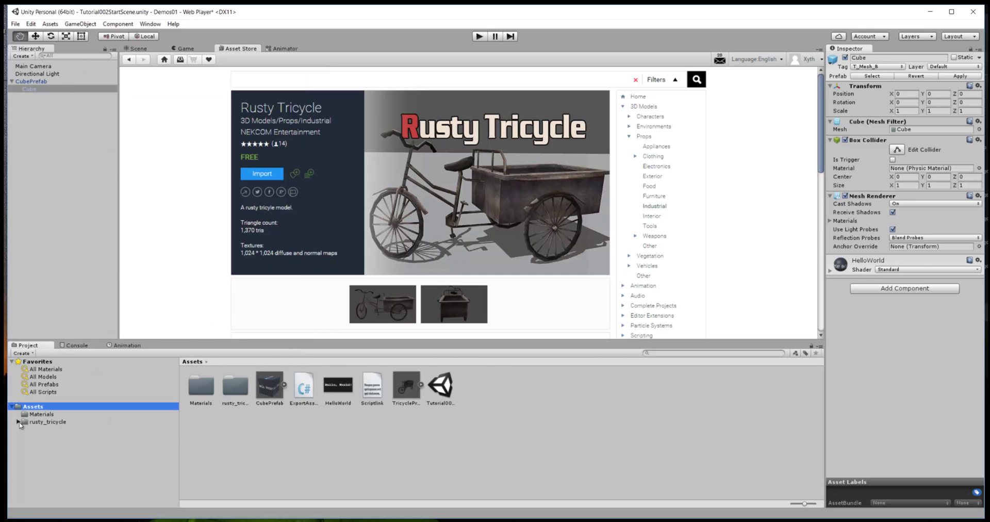
pyautogui.click(43, 422)
pyautogui.click(42, 429)
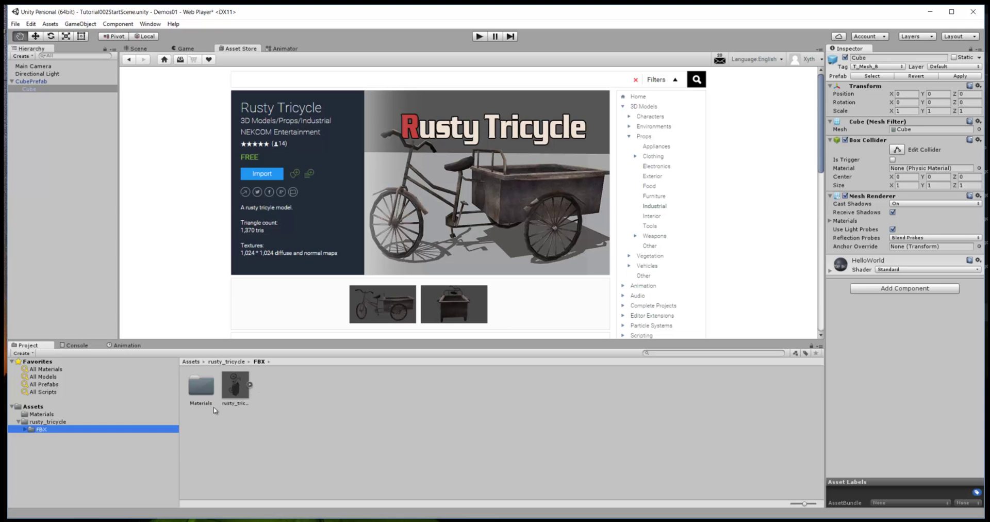
pyautogui.click(25, 430)
pyautogui.click(55, 437)
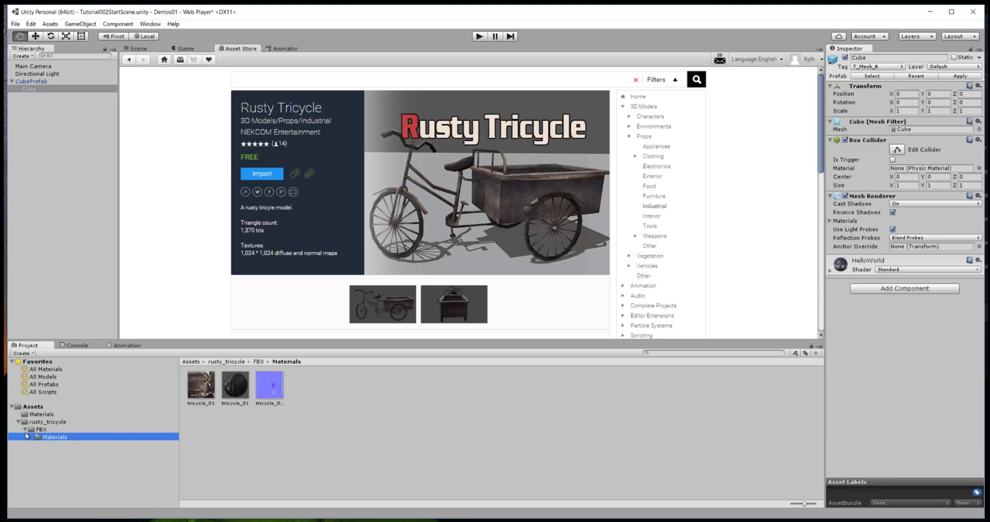
pyautogui.click(36, 421)
pyautogui.click(39, 429)
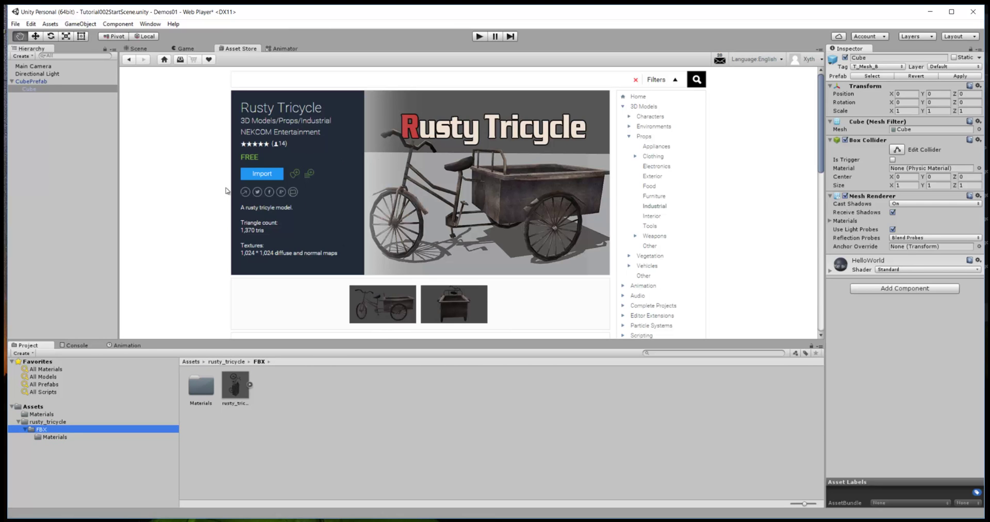
# Return to the scene view and add the rusty_tricycle model from the FBX folder as a top-level object
pyautogui.click(147, 49)
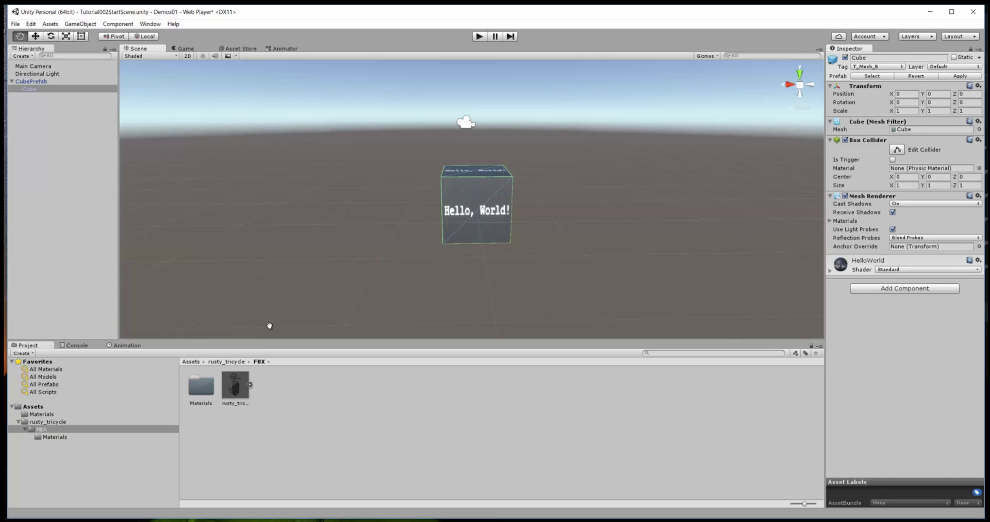
pyautogui.click(238, 386)
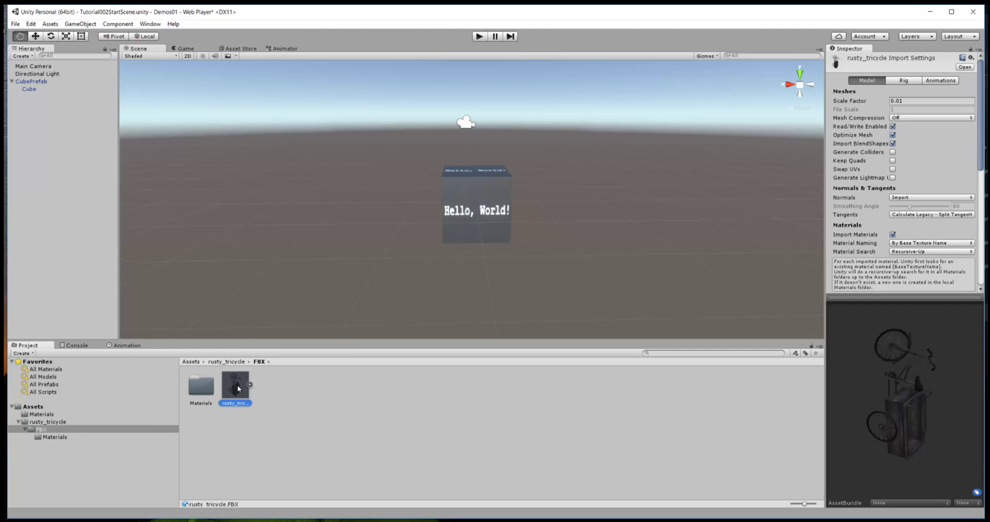
pyautogui.moveTo(237, 384); pyautogui.dragTo(58, 150)
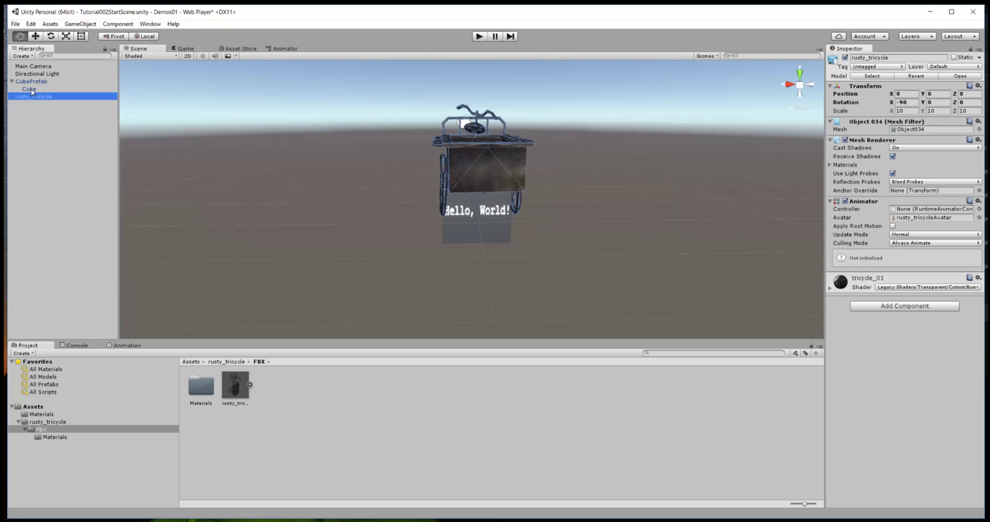
# Toggle the rusty_tricycle object's active state off and on to check its visibility in the scene
pyautogui.click(38, 128)
pyautogui.click(45, 99)
pyautogui.press('F2')
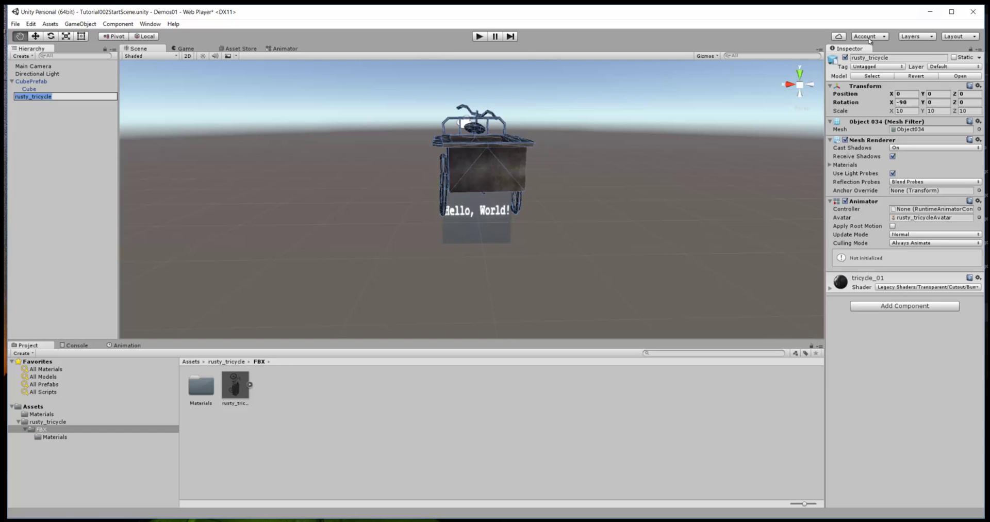
pyautogui.click(845, 57)
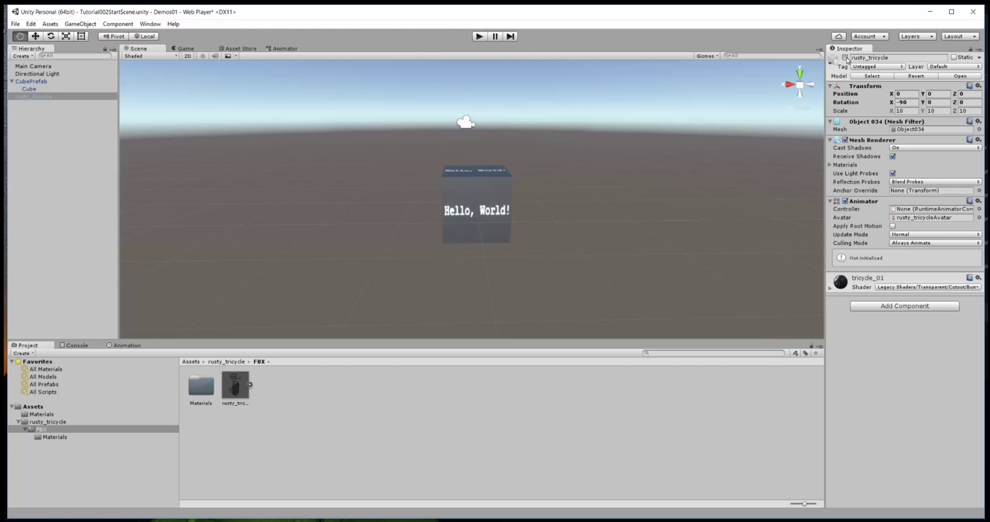
pyautogui.click(846, 58)
pyautogui.click(846, 58)
pyautogui.click(845, 58)
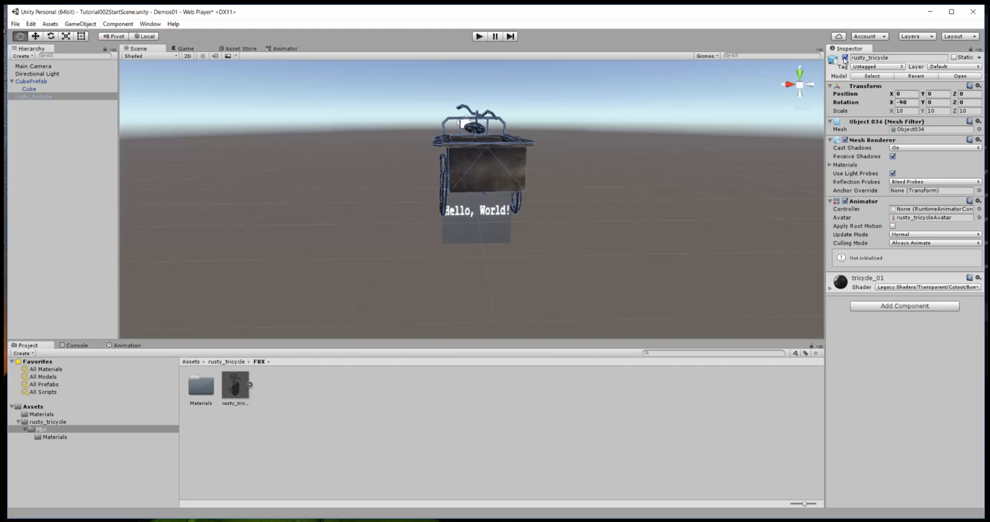
# Toggle the active state of the Cube inside CubePrefab off and on to check its visibility
pyautogui.click(38, 90)
pyautogui.click(844, 58)
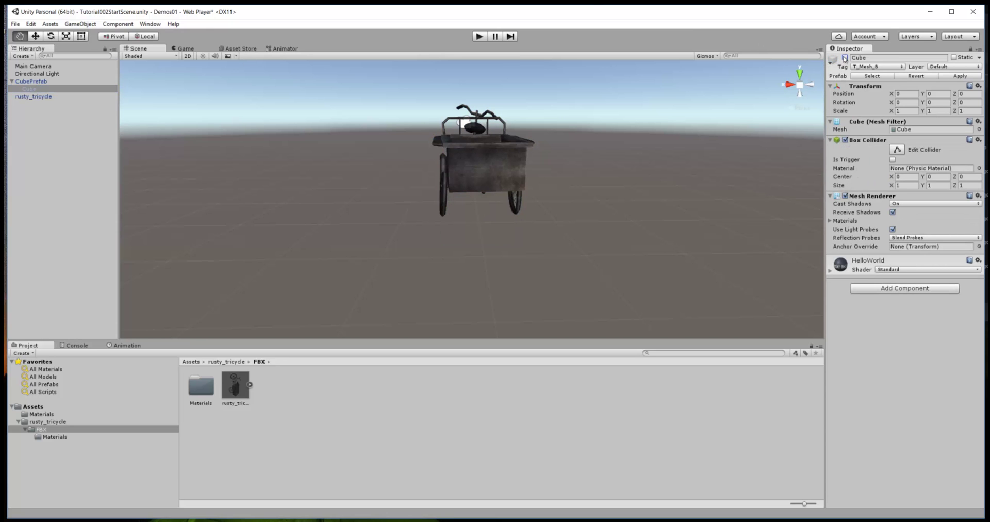
pyautogui.click(844, 58)
pyautogui.click(845, 57)
pyautogui.click(844, 58)
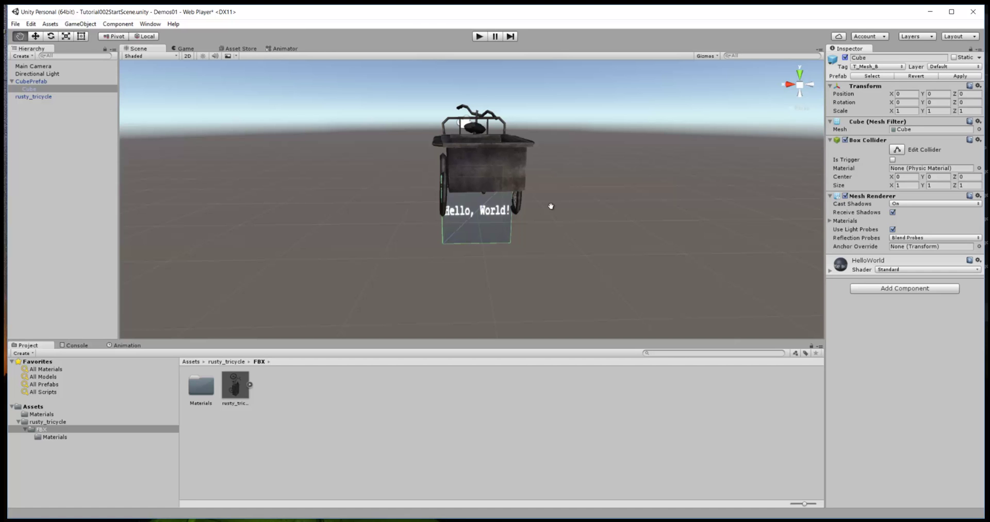
# Set the Y rotation of the rusty_tricycle object to -90 so it is seen side-on
pyautogui.click(47, 98)
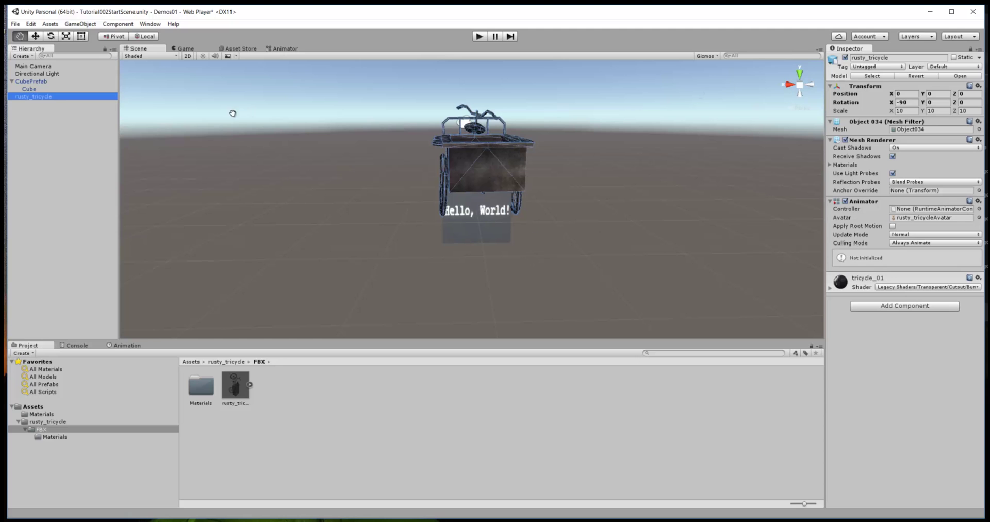
pyautogui.click(34, 97)
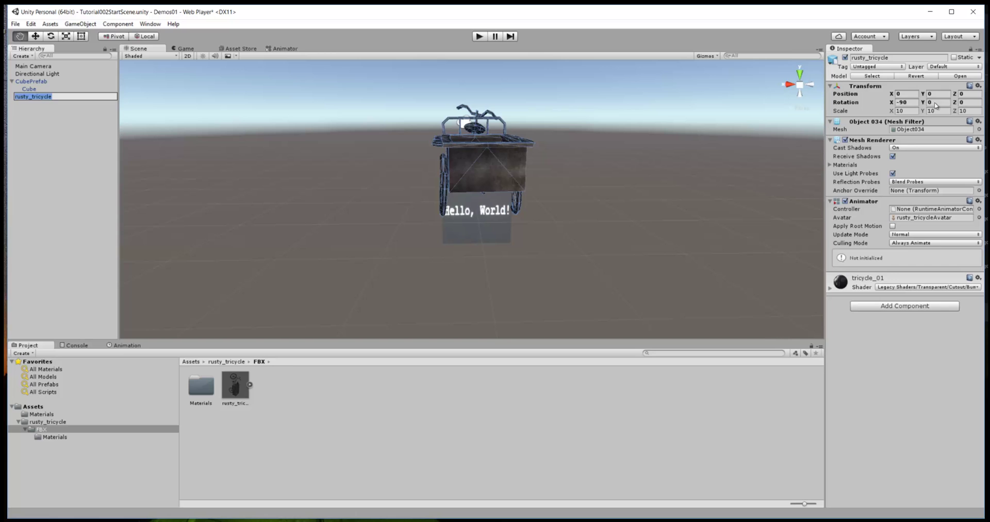
pyautogui.click(935, 103)
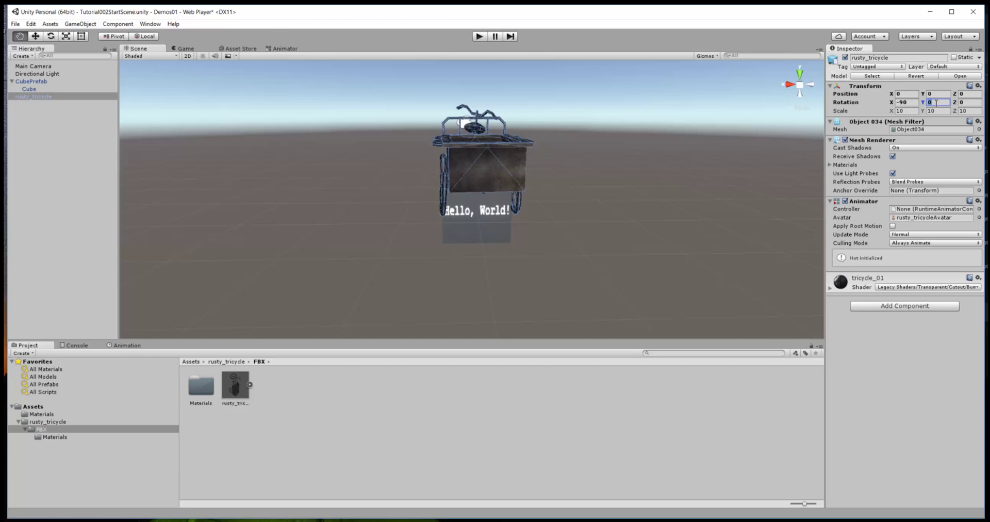
pyautogui.write('-90')
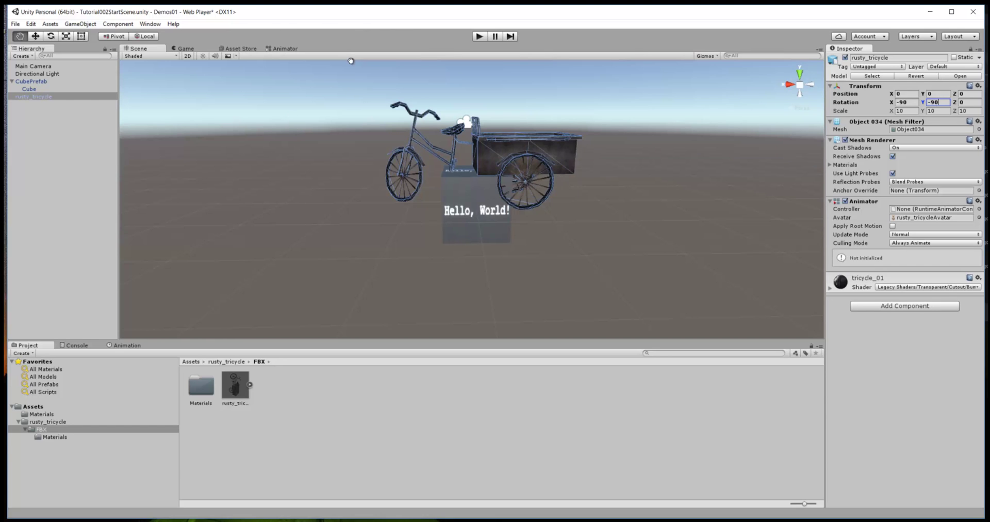
# Lower the rusty_tricycle object by setting its Y position to -0.5, and check its alignment with the cube
pyautogui.click(21, 40)
pyautogui.press('alt')
pyautogui.moveTo(632, 225)
pyautogui.keyDown('alt'); pyautogui.mouseDown()
pyautogui.moveTo(508, 231)
pyautogui.moveTo(378, 212)
pyautogui.moveTo(428, 221)
pyautogui.moveTo(637, 213)
pyautogui.moveTo(635, 231)
pyautogui.mouseUp(); pyautogui.keyUp('alt')
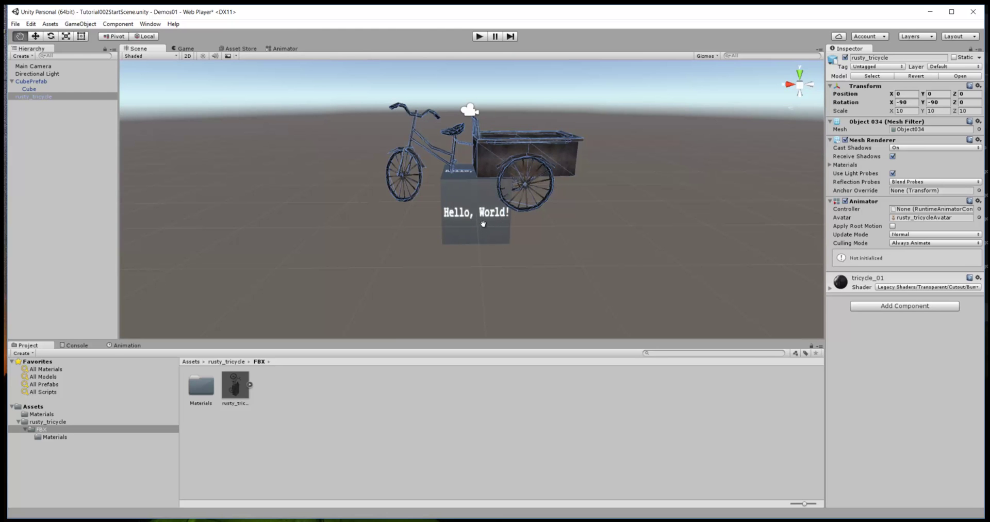
pyautogui.click(941, 93)
pyautogui.click(940, 93)
pyautogui.write('-.5')
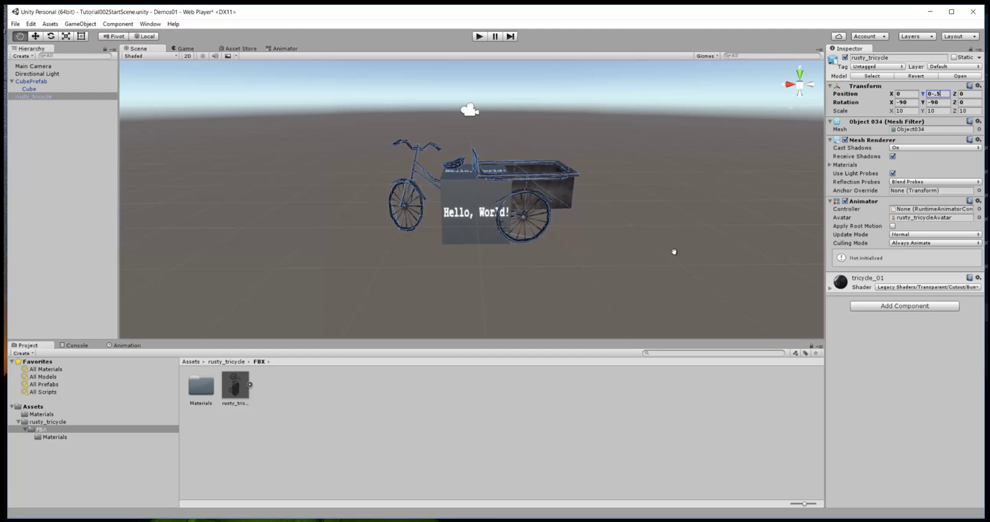
pyautogui.click(482, 238)
pyautogui.moveTo(648, 228)
pyautogui.keyDown('alt'); pyautogui.mouseDown()
pyautogui.moveTo(589, 202)
pyautogui.moveTo(380, 162)
pyautogui.moveTo(397, 175)
pyautogui.moveTo(629, 187)
pyautogui.moveTo(604, 185)
pyautogui.moveTo(649, 218)
pyautogui.moveTo(645, 237)
pyautogui.moveTo(644, 213)
pyautogui.moveTo(648, 221)
pyautogui.mouseUp(); pyautogui.keyUp('alt')
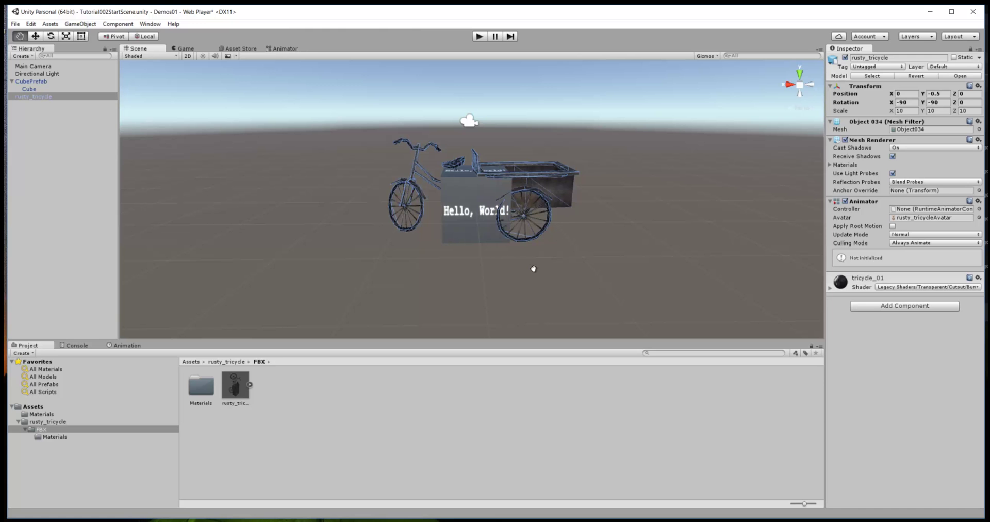
pyautogui.moveTo(543, 263)
pyautogui.keyDown('alt'); pyautogui.mouseDown()
pyautogui.moveTo(541, 243)
pyautogui.moveTo(550, 265)
pyautogui.moveTo(542, 267)
pyautogui.mouseUp(); pyautogui.keyUp('alt')
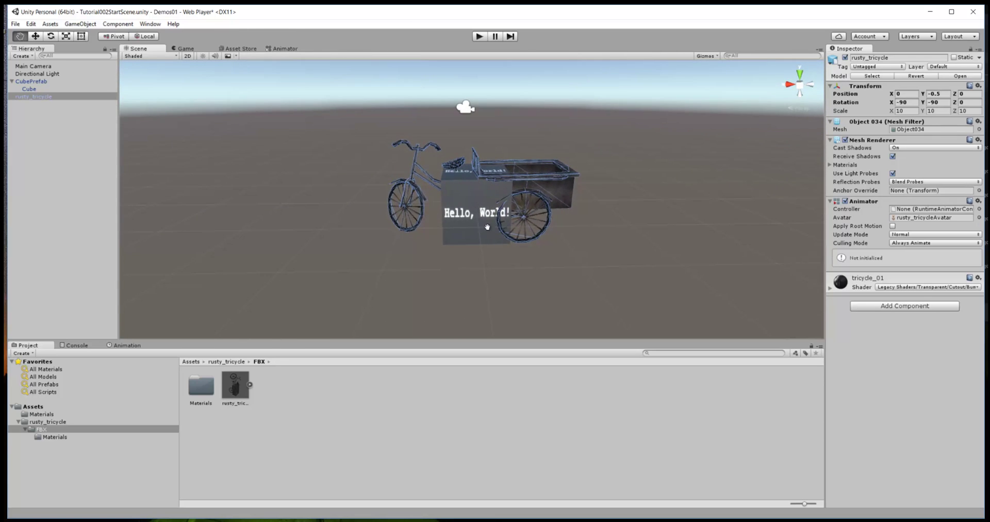
# Duplicate the Cube inside CubePrefab twice, leaving three cubes under that parent, and reselect the original Cube
pyautogui.click(34, 91)
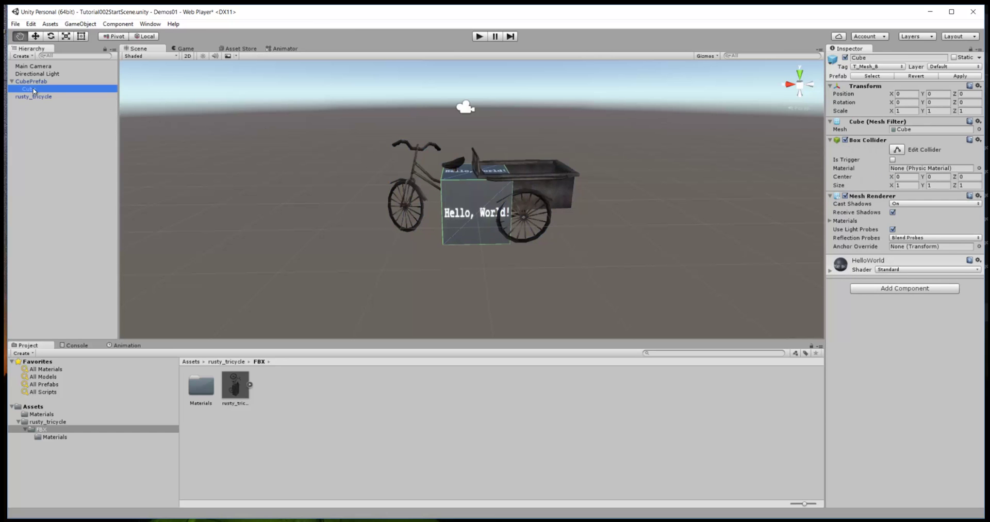
pyautogui.rightClick(34, 91)
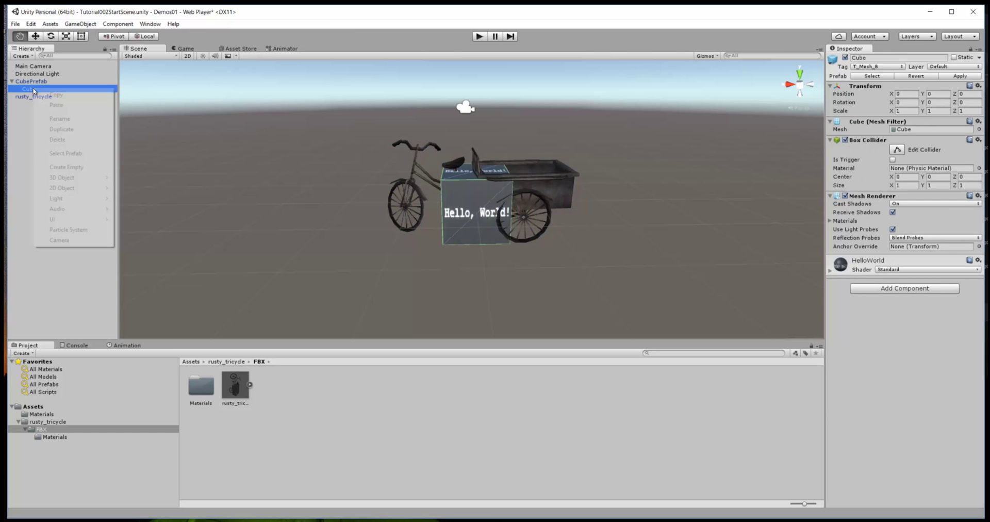
pyautogui.click(61, 129)
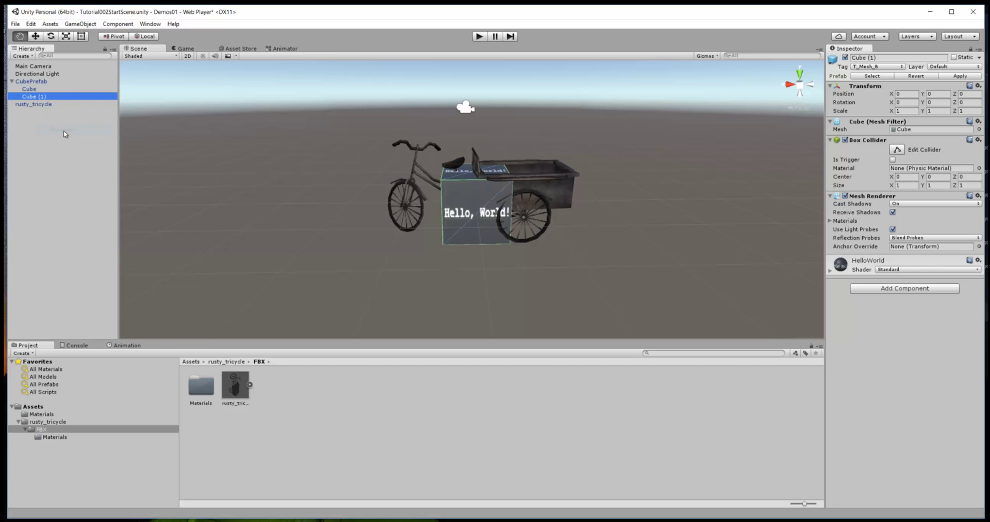
pyautogui.click(41, 89)
pyautogui.rightClick(40, 88)
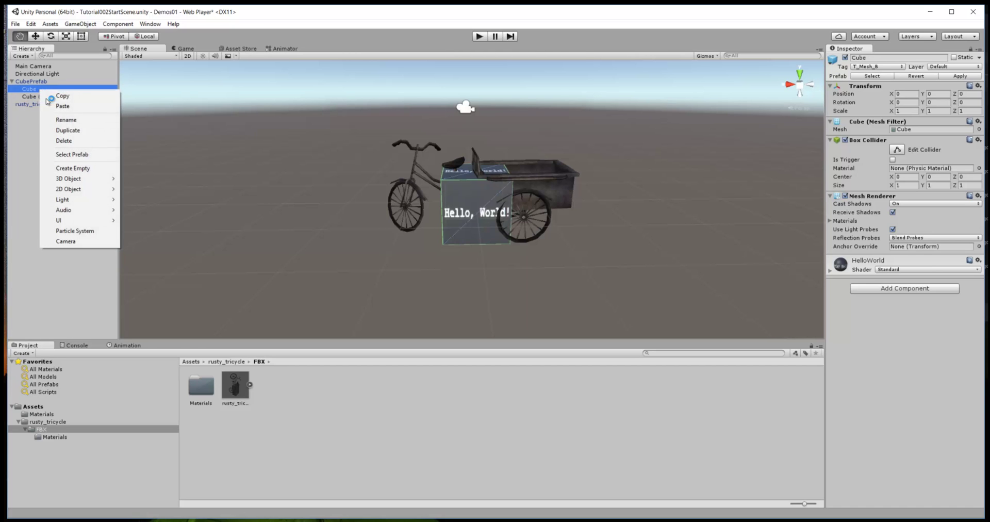
pyautogui.click(63, 131)
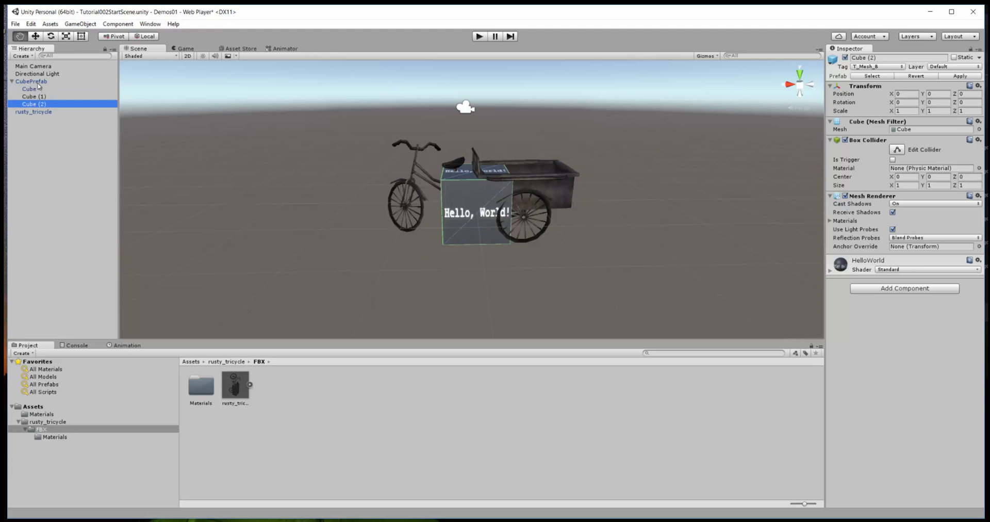
pyautogui.click(39, 82)
pyautogui.click(37, 89)
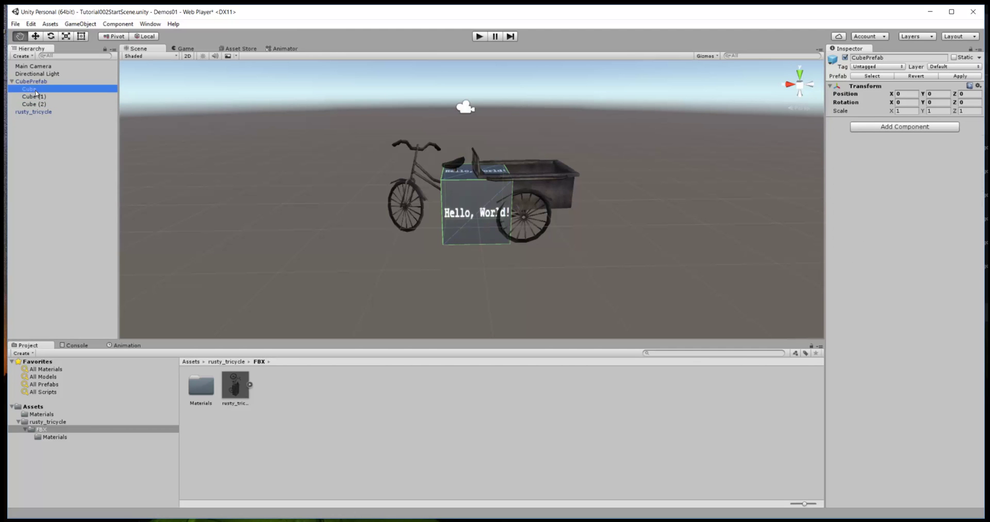
# Set the X position of Cube (1) inside CubePrefab to 1 so it sits beside the original Cube
pyautogui.click(38, 97)
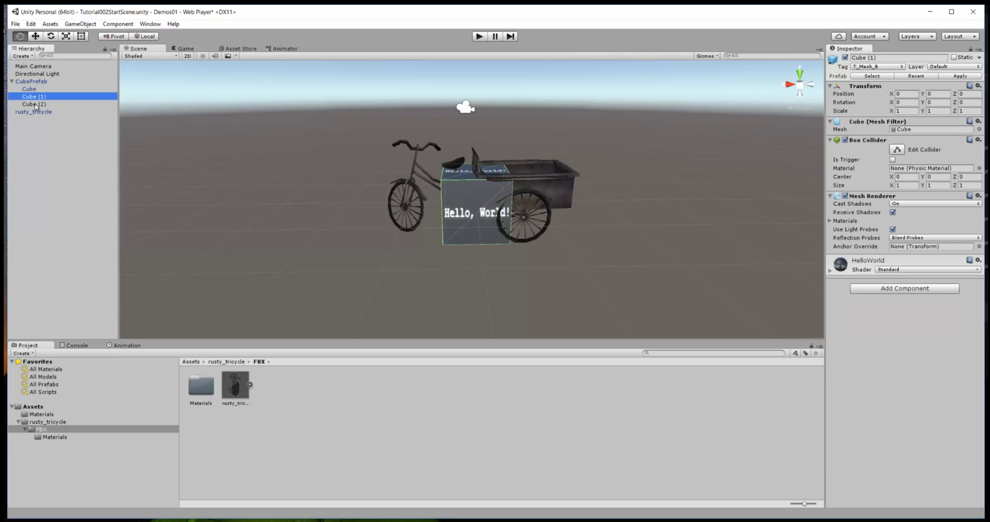
pyautogui.click(36, 104)
pyautogui.click(38, 97)
pyautogui.click(37, 90)
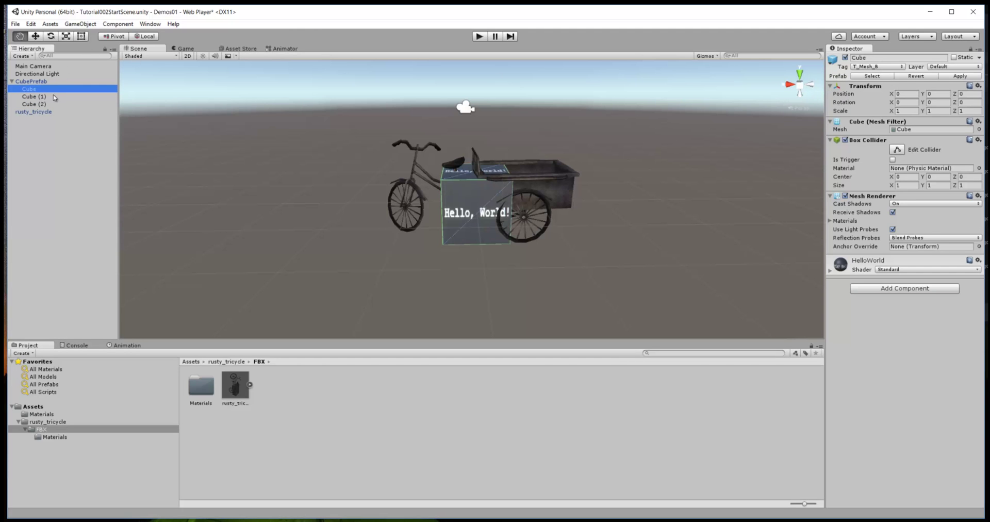
pyautogui.click(53, 98)
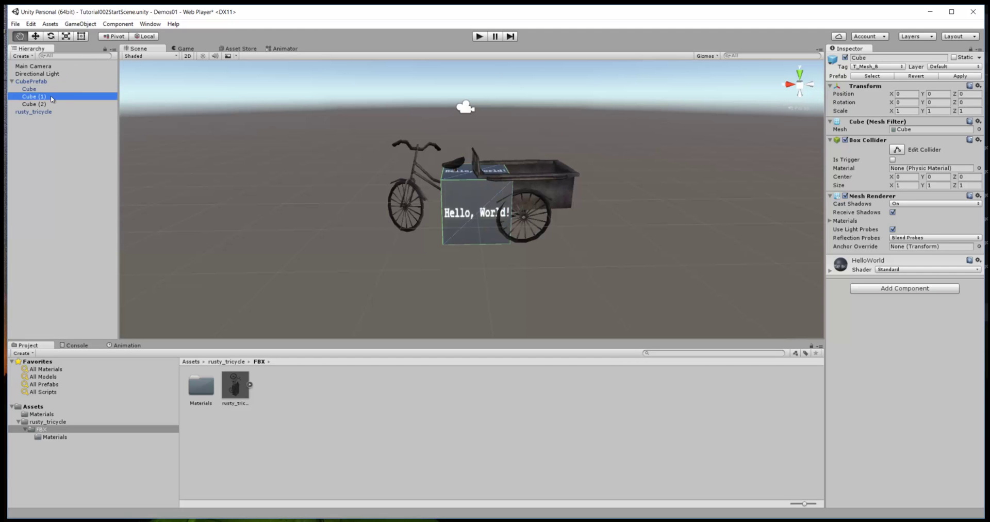
pyautogui.click(907, 93)
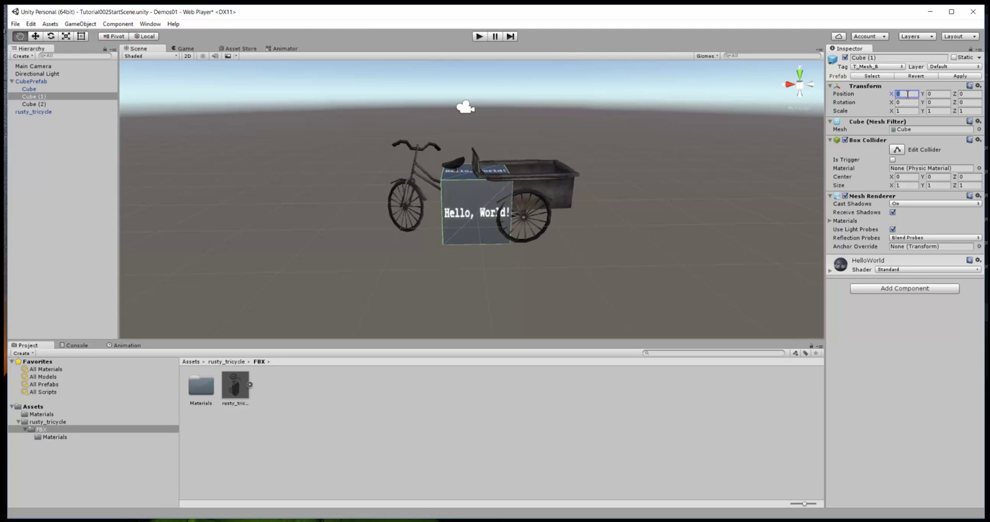
pyautogui.write('1')
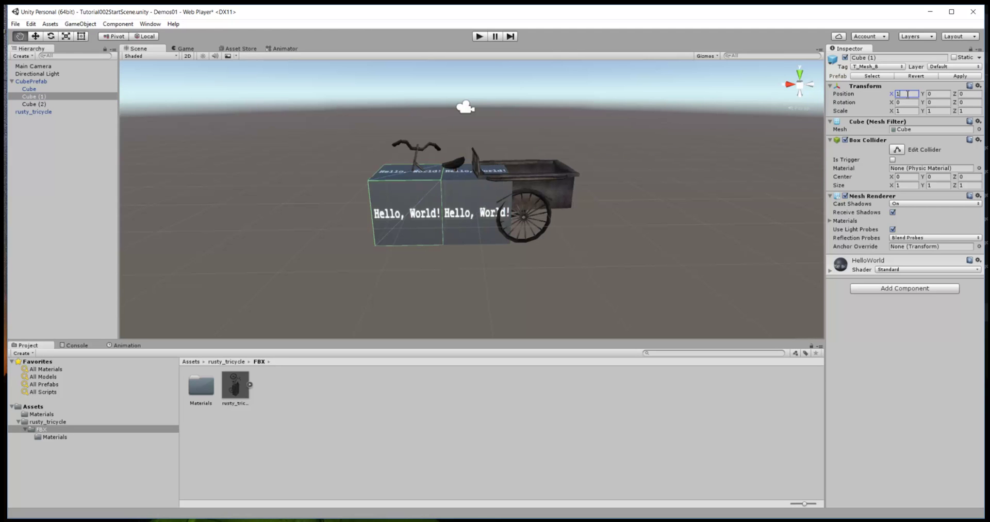
# Set the X position of Cube (2) inside CubePrefab to -1, on the opposite side of the original Cube
pyautogui.click(40, 105)
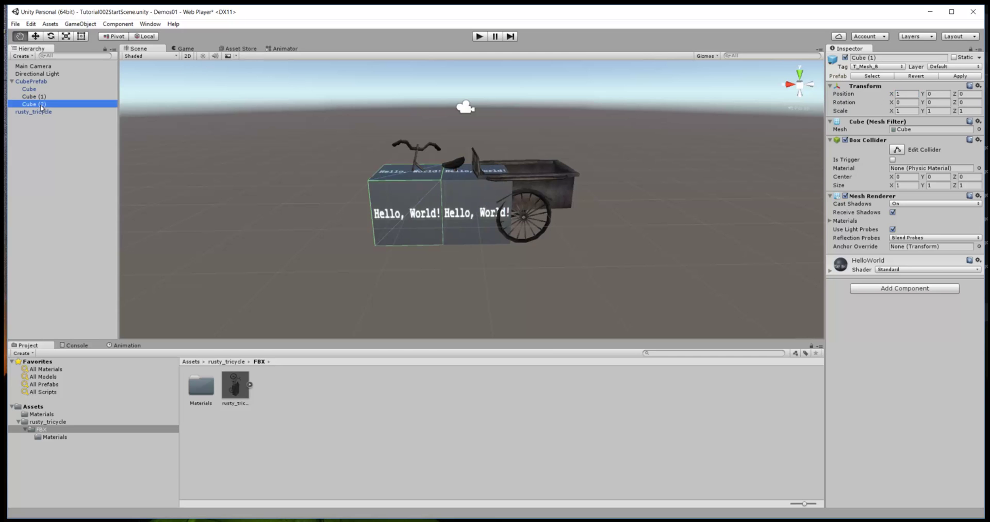
pyautogui.click(907, 94)
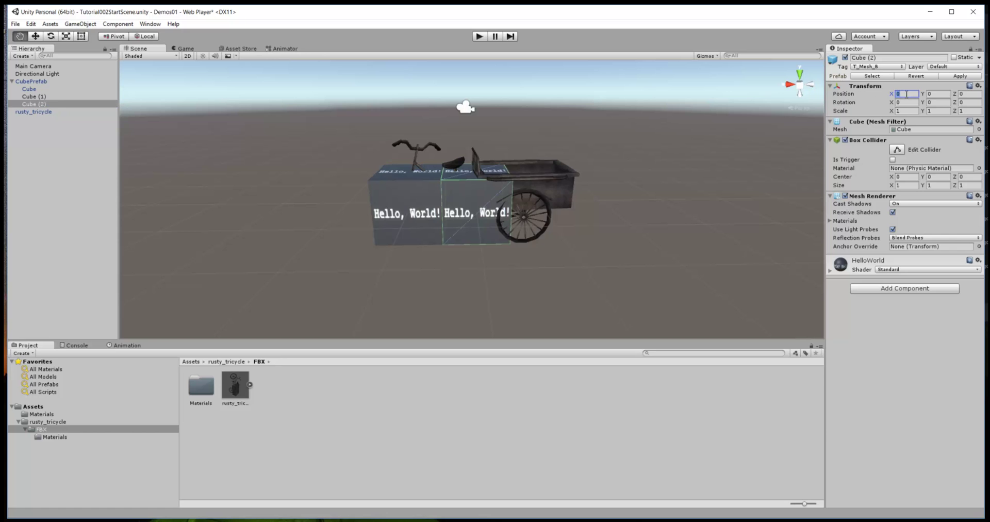
pyautogui.write('-1')
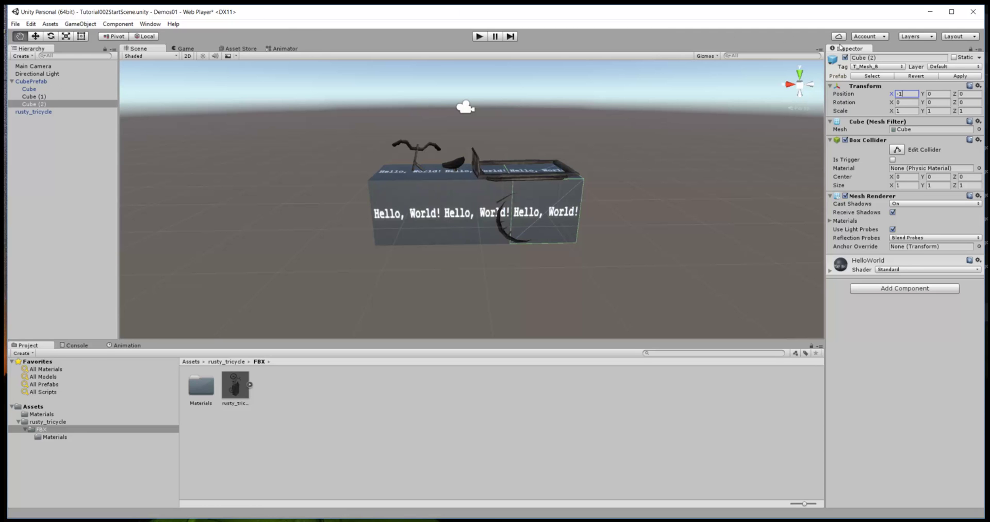
# Toggle the CubePrefab parent off and on repeatedly to compare the row of cubes with the tricycle's extent, leaving it active
pyautogui.click(32, 81)
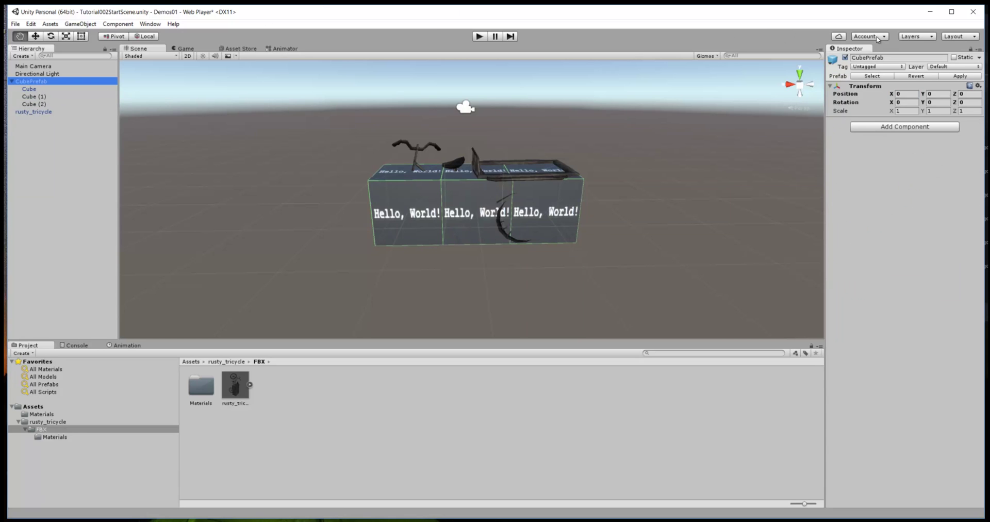
pyautogui.click(845, 58)
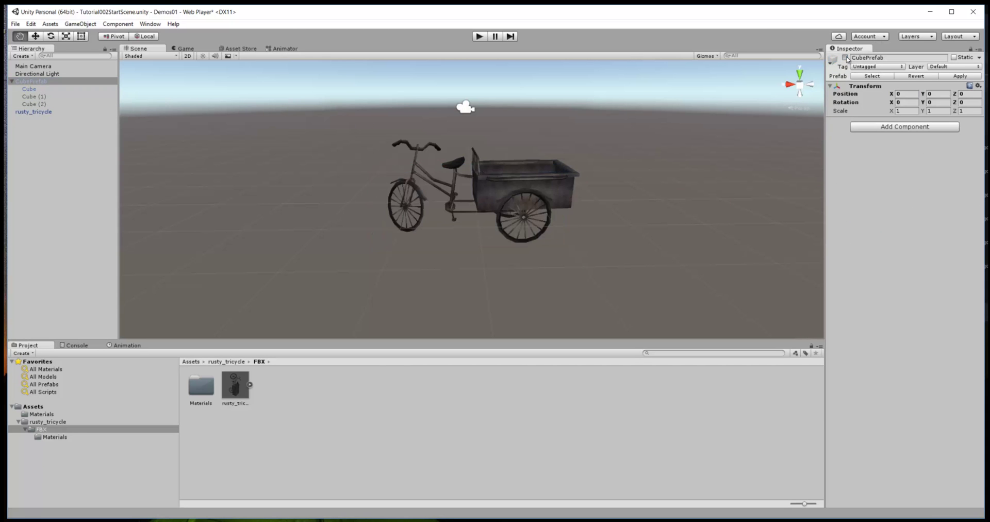
pyautogui.click(845, 58)
pyautogui.click(845, 58)
pyautogui.click(846, 58)
pyautogui.click(846, 58)
pyautogui.click(845, 58)
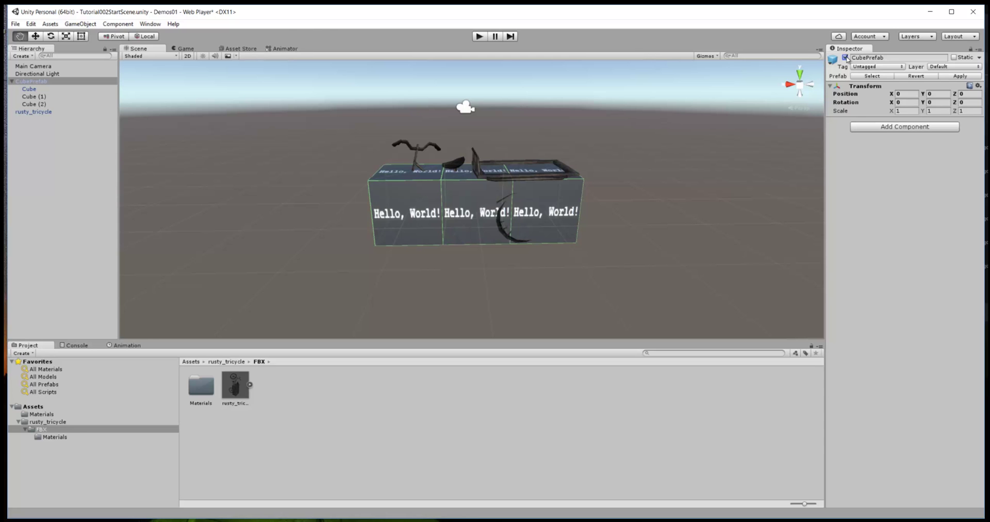
pyautogui.click(846, 58)
pyautogui.click(845, 57)
pyautogui.keyDown('alt'); pyautogui.moveTo(735, 250); pyautogui.dragTo(778, 223); pyautogui.keyUp('alt')
pyautogui.keyDown('alt'); pyautogui.moveTo(663, 230); pyautogui.dragTo(678, 256); pyautogui.keyUp('alt')
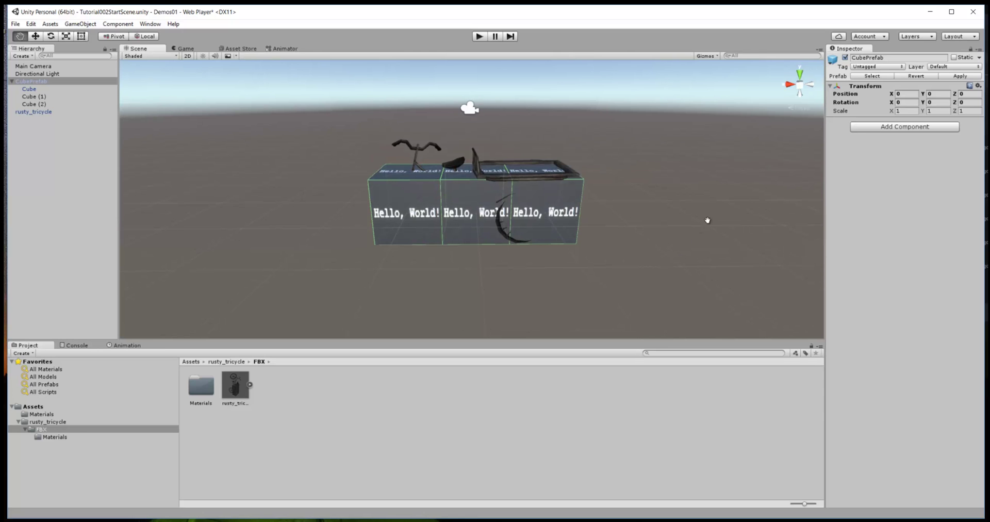
# Try a Z scale of 9 on the rusty_tricycle object, and restore it to 10
pyautogui.click(34, 112)
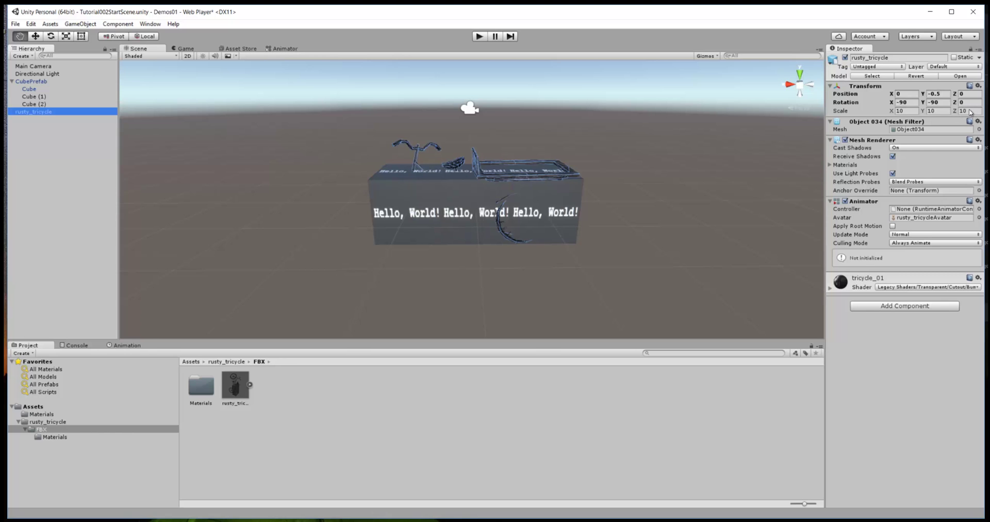
pyautogui.click(970, 111)
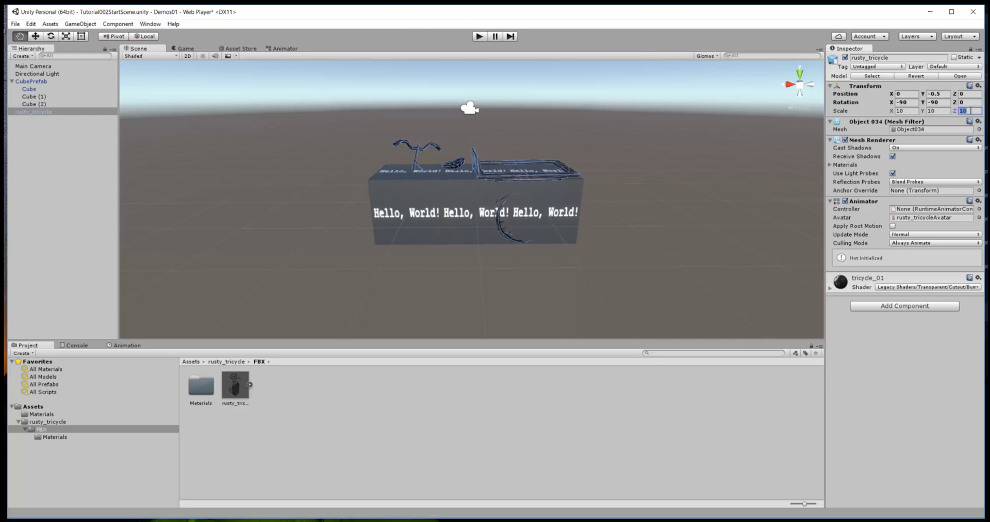
pyautogui.write('9')
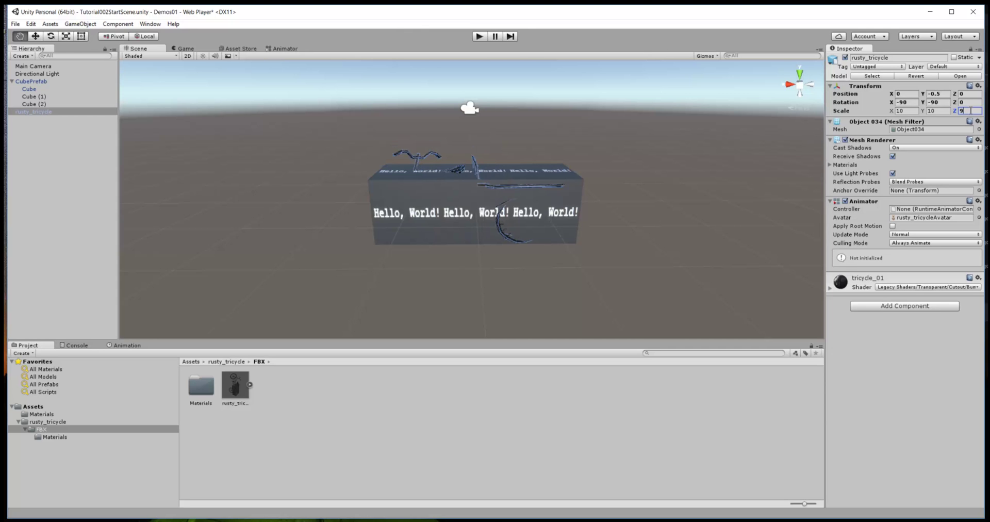
pyautogui.press('BackSpace')
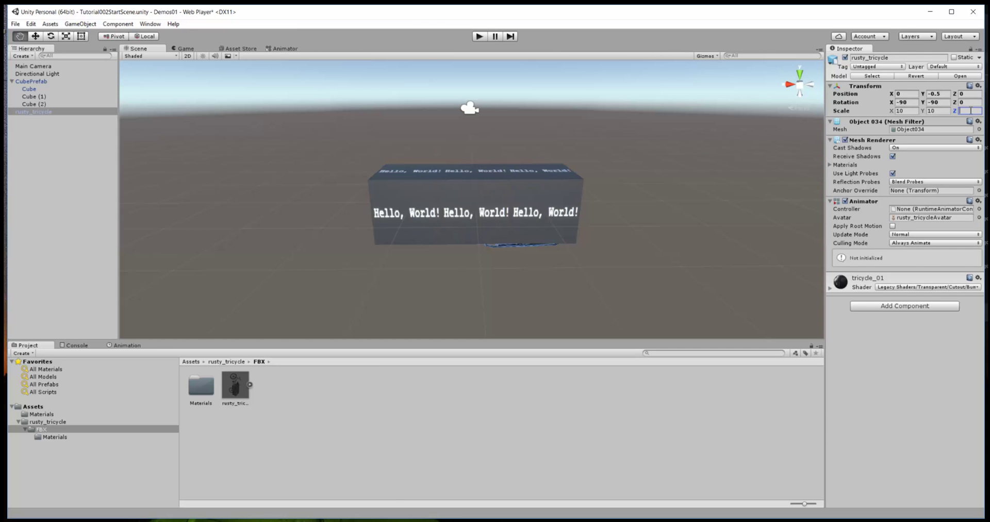
pyautogui.write('10')
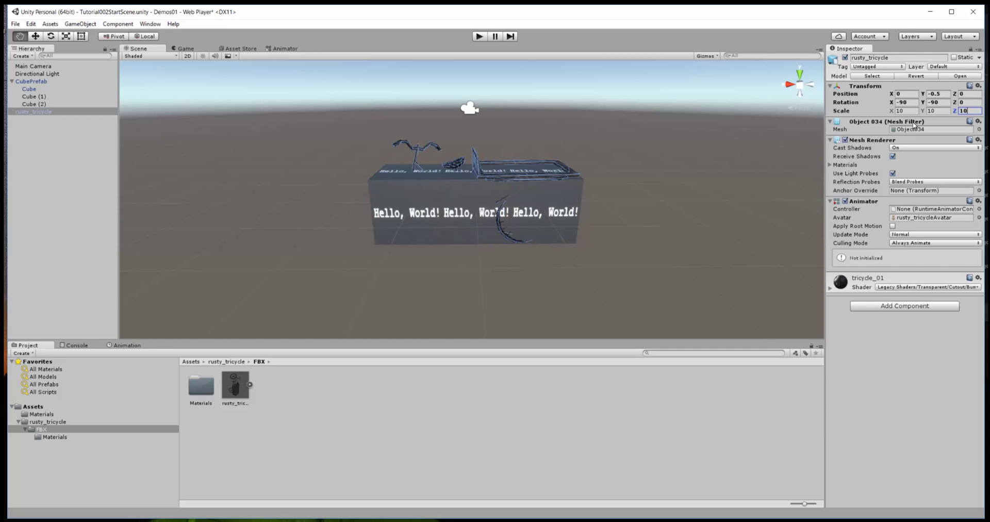
# Try a Y scale of 9 on the rusty_tricycle object, and restore it to 10
pyautogui.click(937, 111)
pyautogui.write('9')
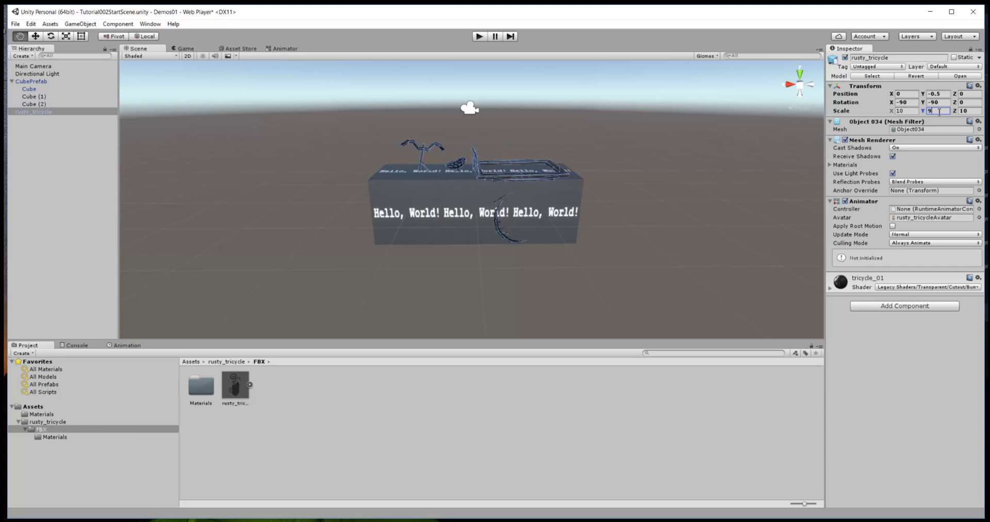
pyautogui.press('BackSpace')
pyautogui.write('10')
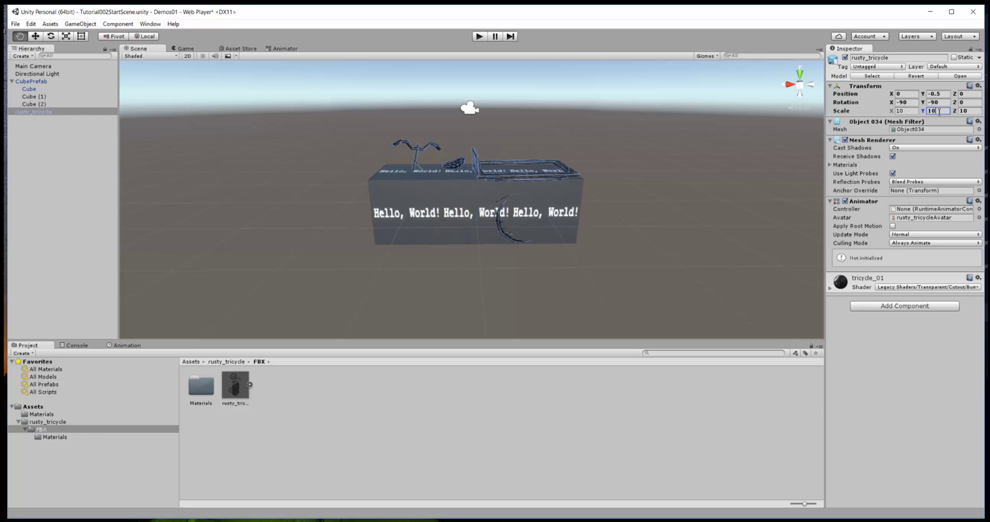
# Set the X scale of the rusty_tricycle object to 9 and check its width against the cubes from the end
pyautogui.click(911, 110)
pyautogui.write('9')
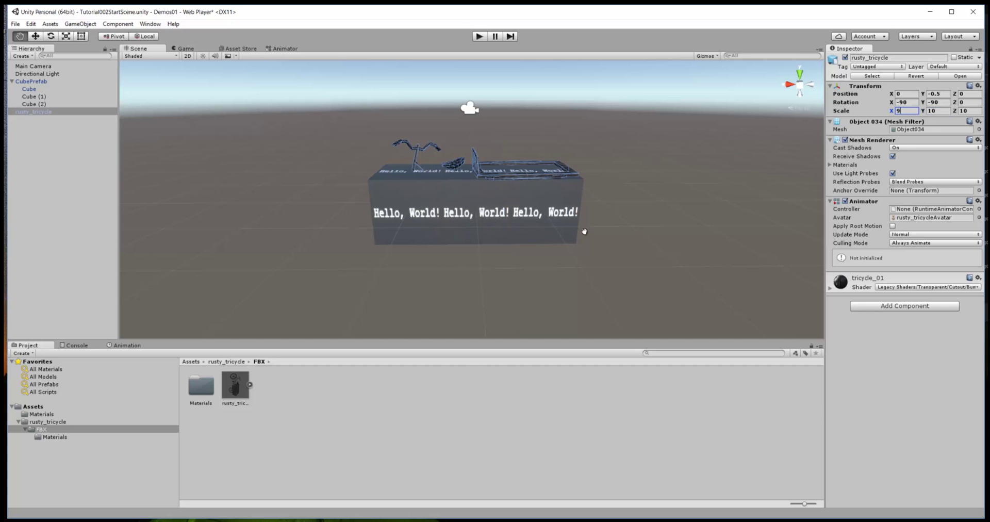
pyautogui.keyDown('alt'); pyautogui.moveTo(640, 222); pyautogui.dragTo(369, 215); pyautogui.keyUp('alt')
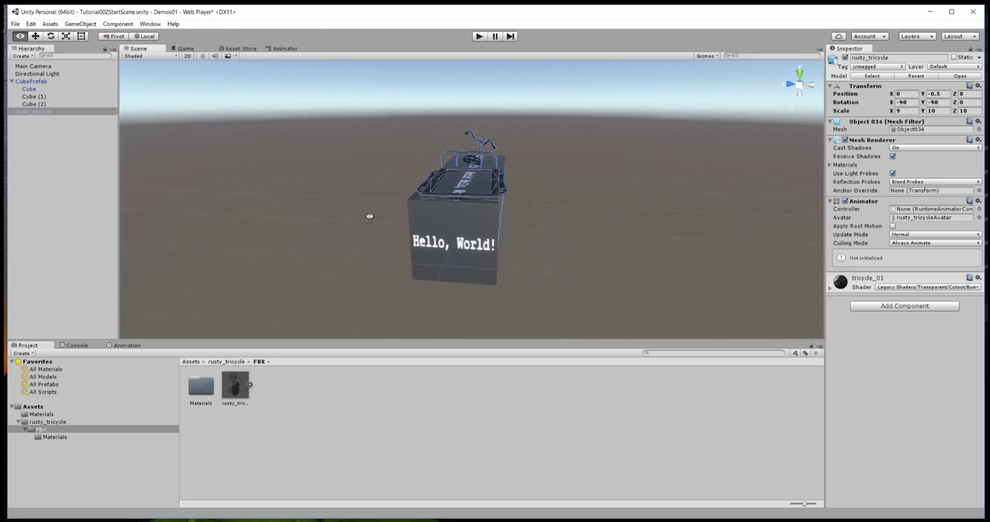
# Try X scales of 9.5, 9.4 and 9.3 on the rusty_tricycle, return to 9, and inspect the fit from above
pyautogui.click(906, 112)
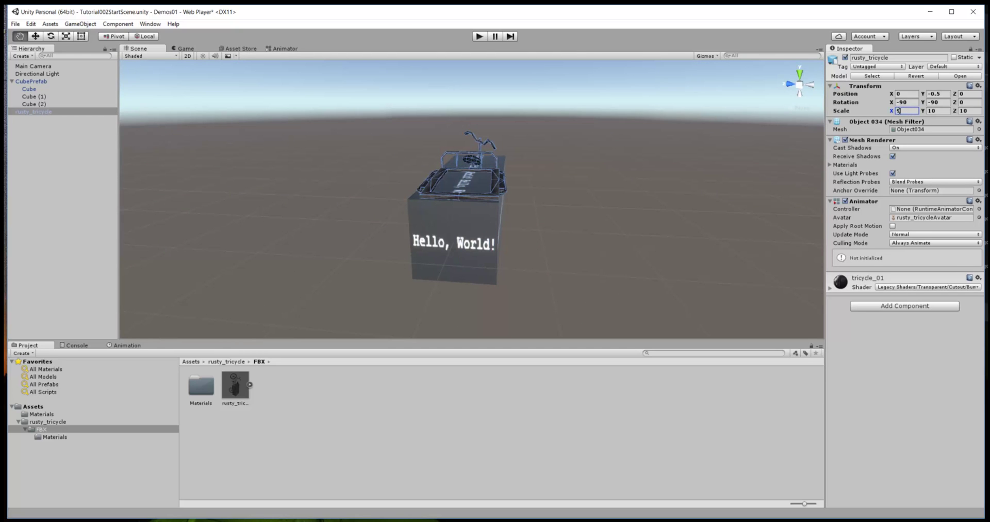
pyautogui.write('.5')
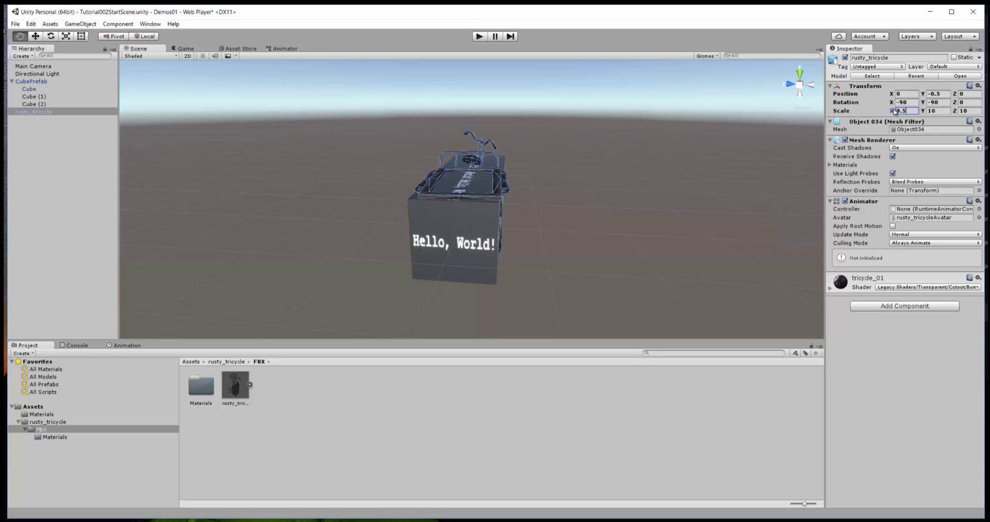
pyautogui.press('BackSpace')
pyautogui.write('4')
pyautogui.press('BackSpace')
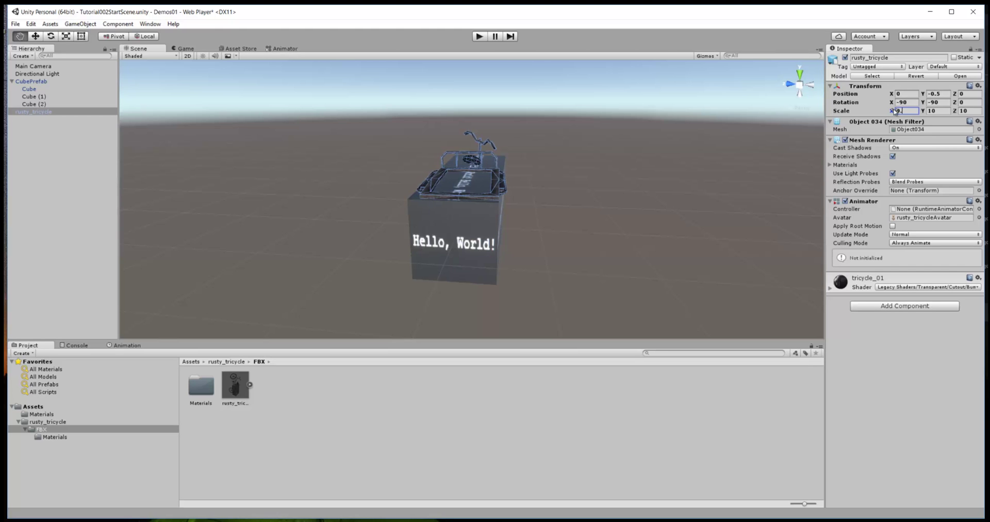
pyautogui.write('3')
pyautogui.press('BackSpace')
pyautogui.write('0')
pyautogui.click(619, 212)
pyautogui.keyDown('alt'); pyautogui.moveTo(531, 241); pyautogui.dragTo(654, 232); pyautogui.keyUp('alt')
pyautogui.keyDown('alt'); pyautogui.moveTo(591, 214); pyautogui.dragTo(670, 330); pyautogui.keyUp('alt')
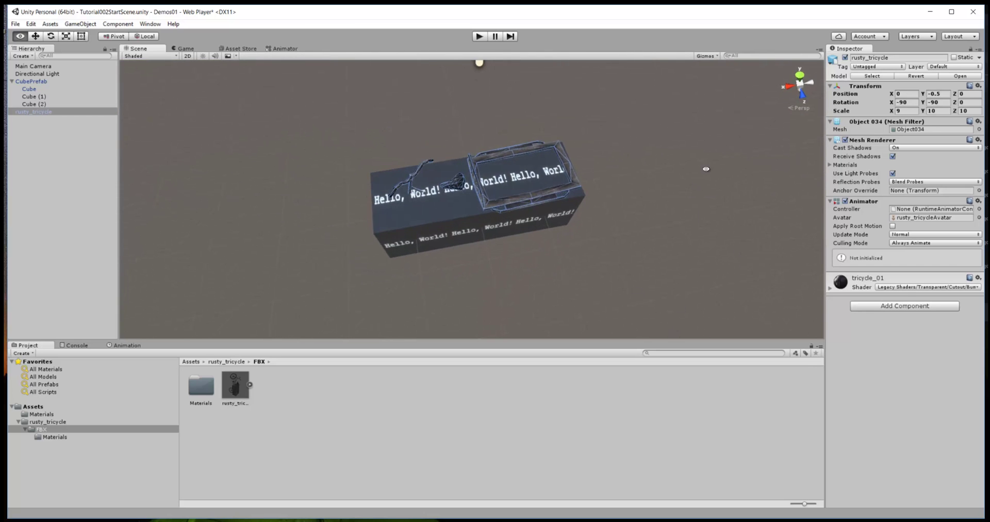
pyautogui.keyDown('alt'); pyautogui.moveTo(707, 165); pyautogui.dragTo(421, 148); pyautogui.keyUp('alt')
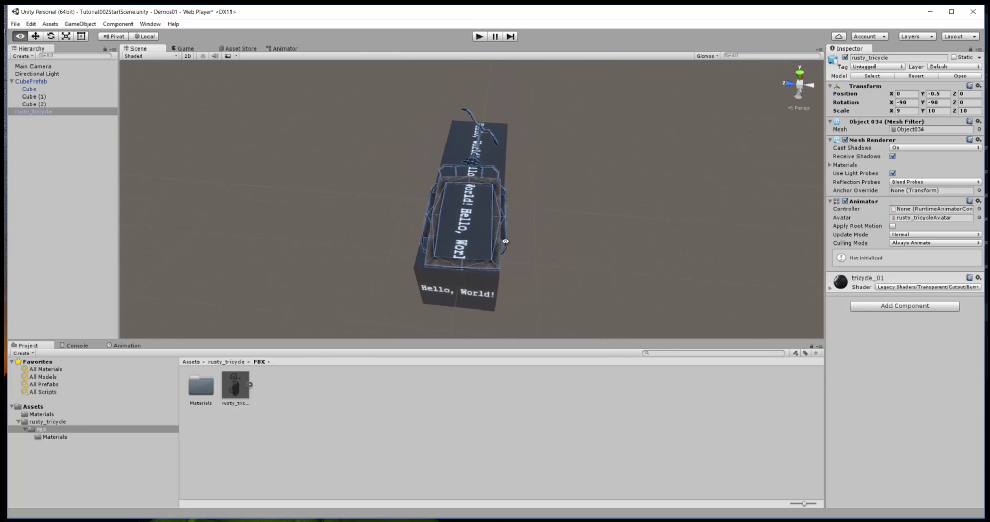
# Narrow the rusty_tricycle to fit within the cubes' width, trying an X scale of 8.5 and settling on 8
pyautogui.click(905, 112)
pyautogui.press('BackSpace')
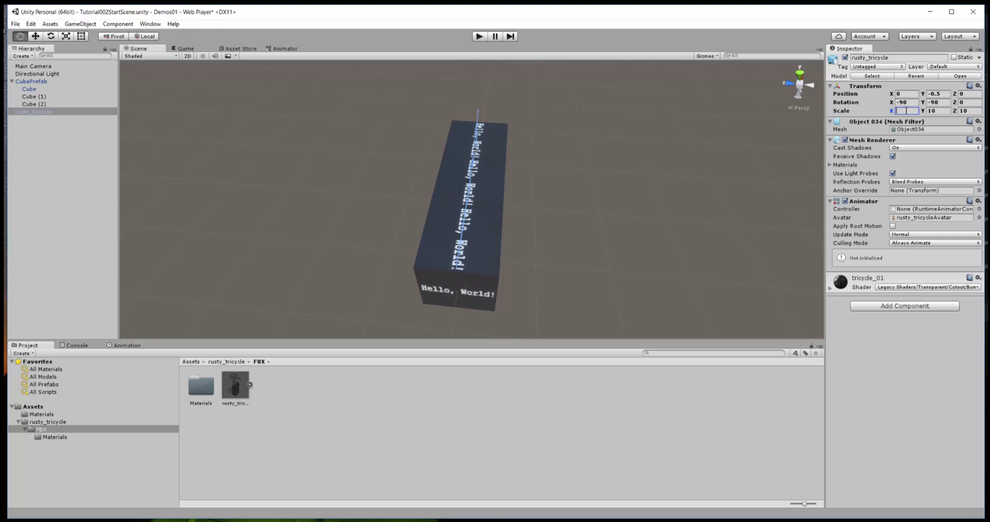
pyautogui.write('8.5')
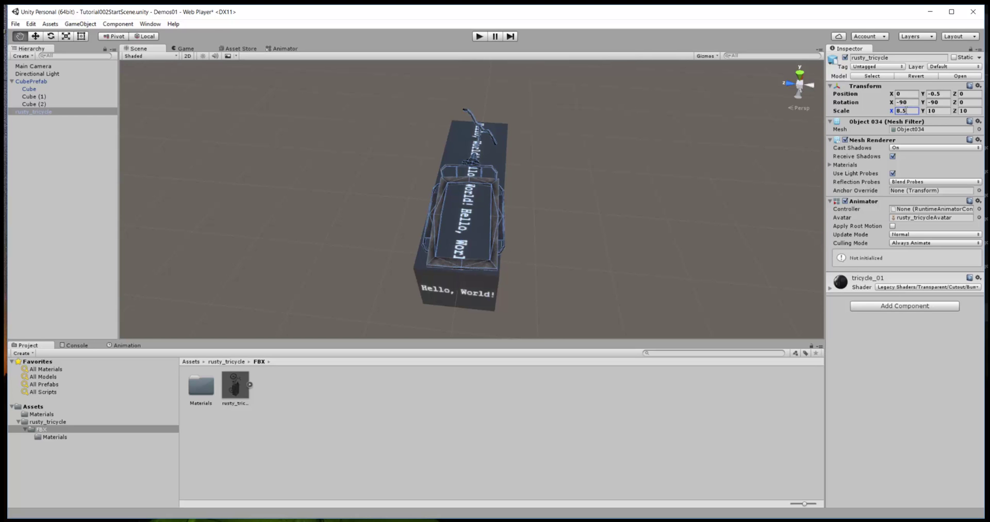
pyautogui.press('BackSpace')
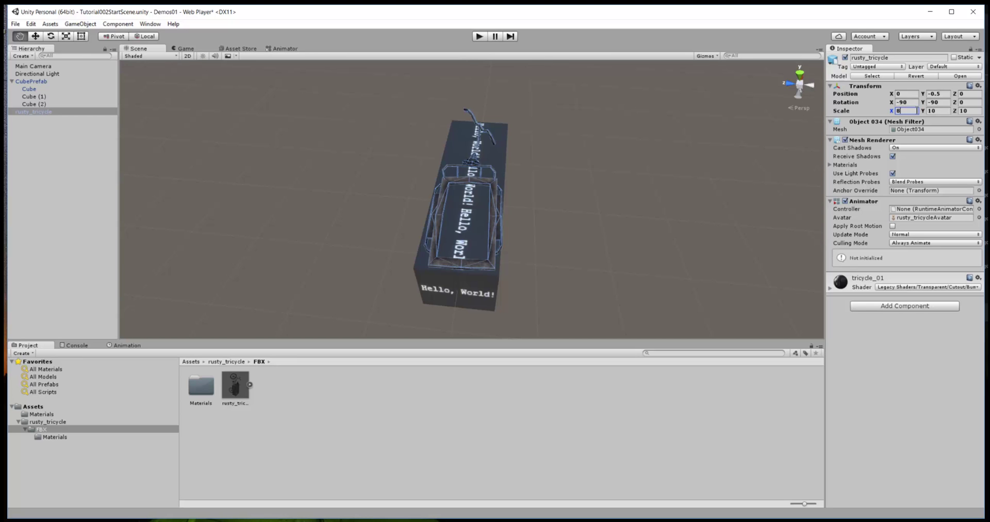
pyautogui.click(744, 199)
pyautogui.keyDown('alt'); pyautogui.moveTo(552, 269); pyautogui.dragTo(663, 210); pyautogui.keyUp('alt')
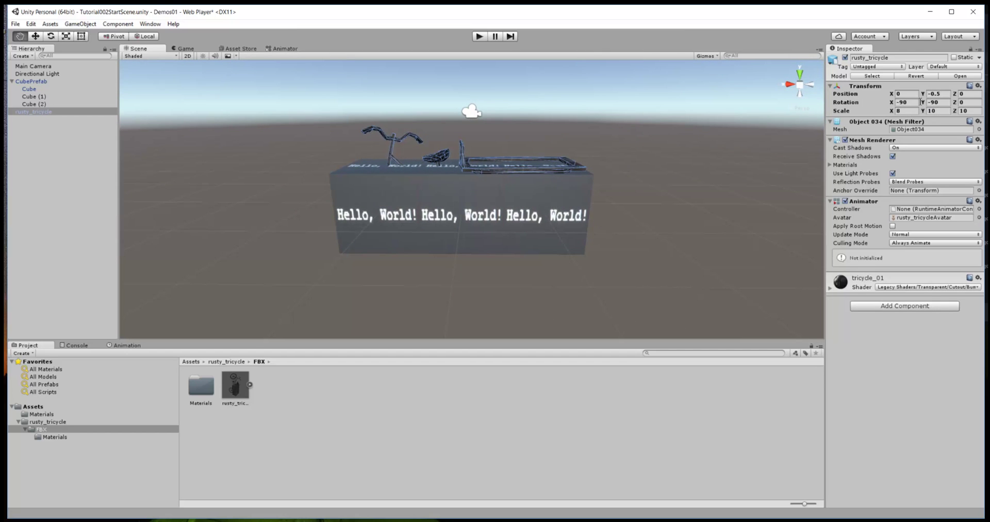
# Assign the T_Mesh_B tag to the rusty_tricycle object
pyautogui.click(61, 112)
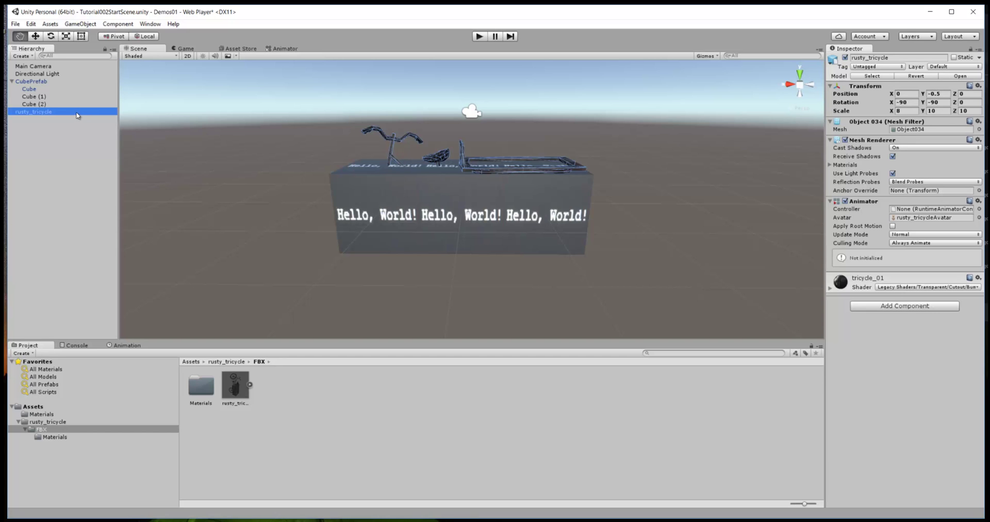
pyautogui.click(93, 112)
pyautogui.click(56, 119)
pyautogui.click(56, 113)
pyautogui.click(901, 67)
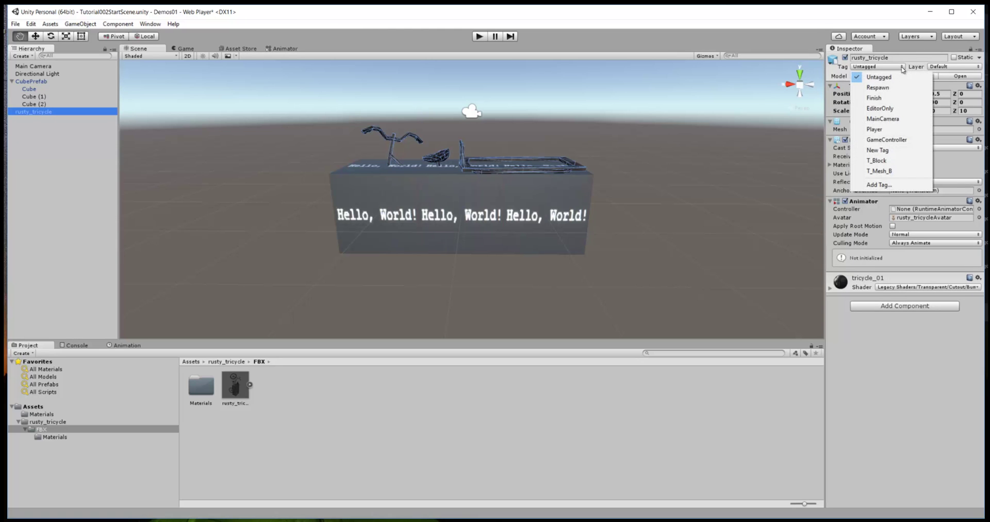
pyautogui.click(890, 172)
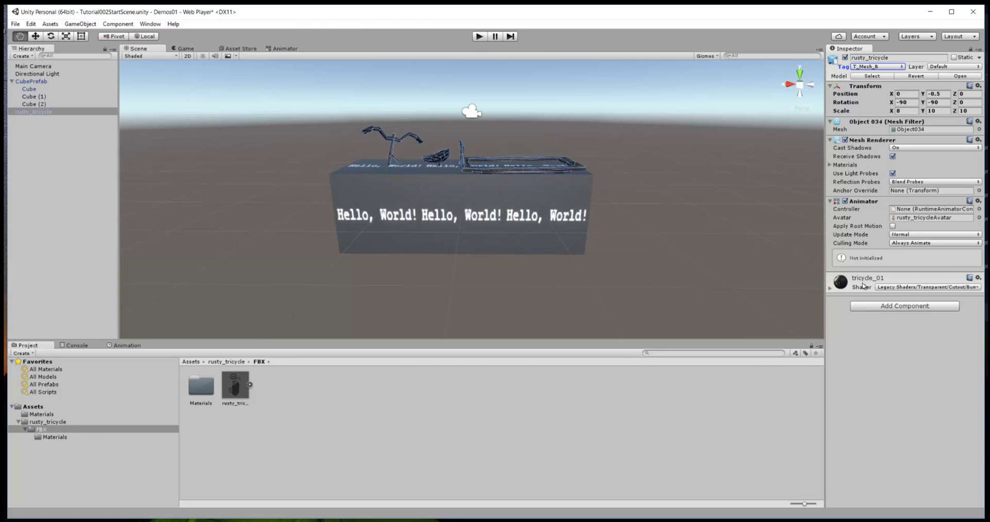
# Add a Box Collider component to the rusty_tricycle object
pyautogui.click(907, 307)
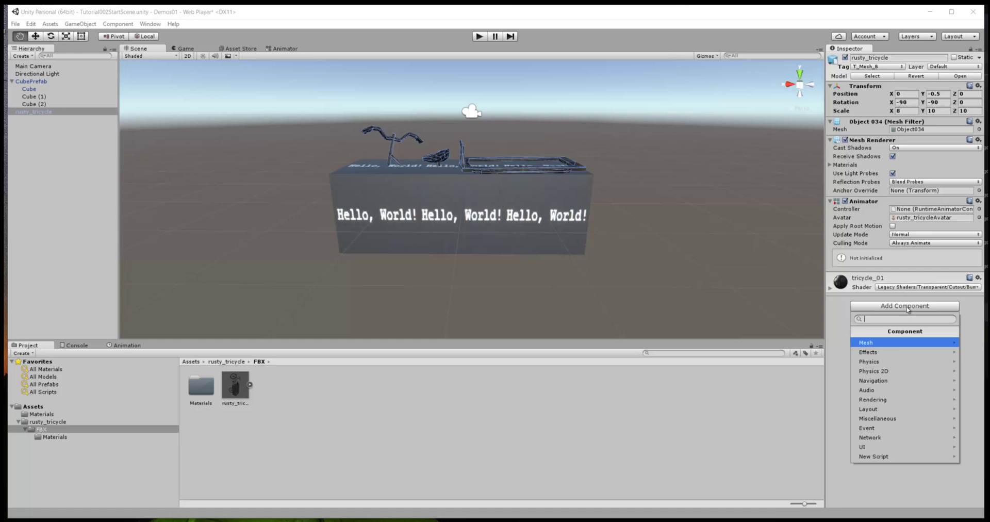
pyautogui.click(886, 362)
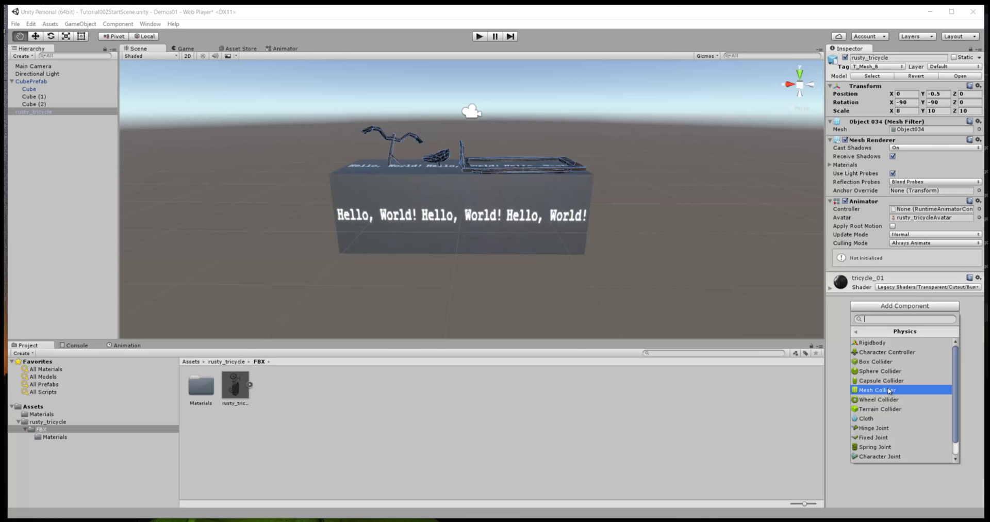
pyautogui.click(889, 363)
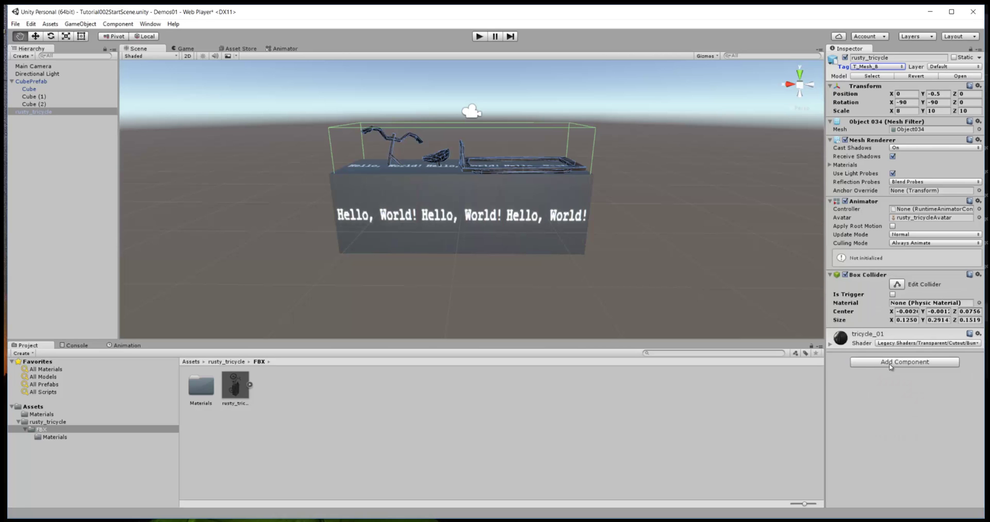
pyautogui.click(897, 284)
pyautogui.click(897, 285)
# Deactivate the CubePrefab object in the scene and reselect the rusty_tricycle
pyautogui.click(32, 82)
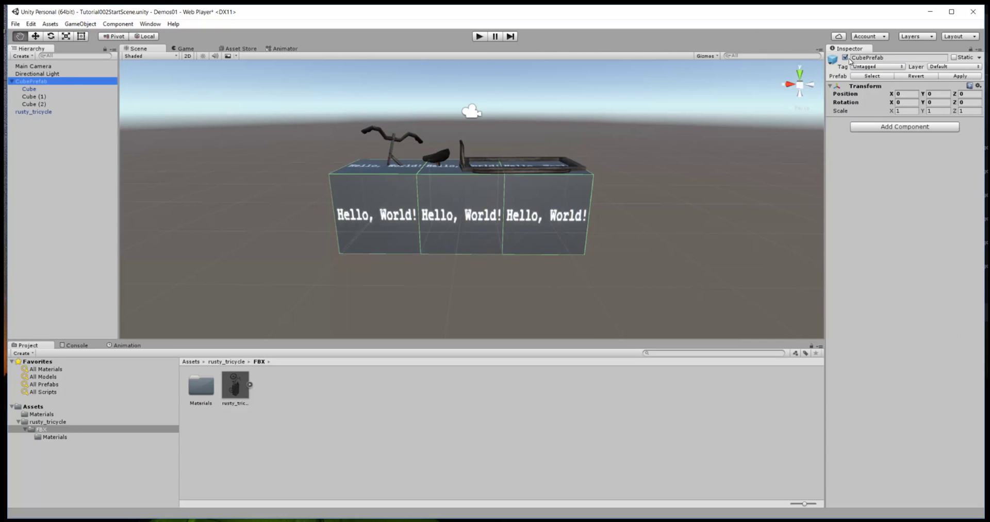
pyautogui.click(845, 57)
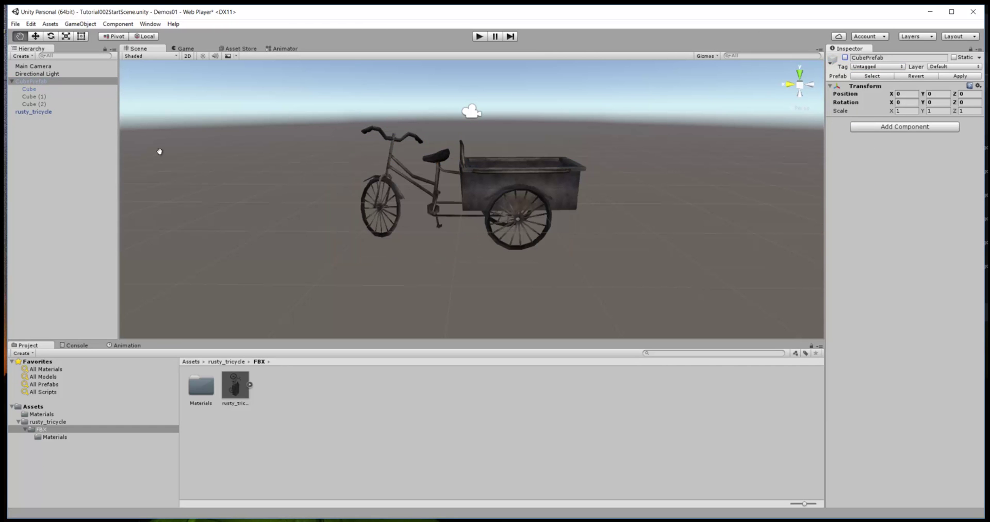
pyautogui.click(32, 112)
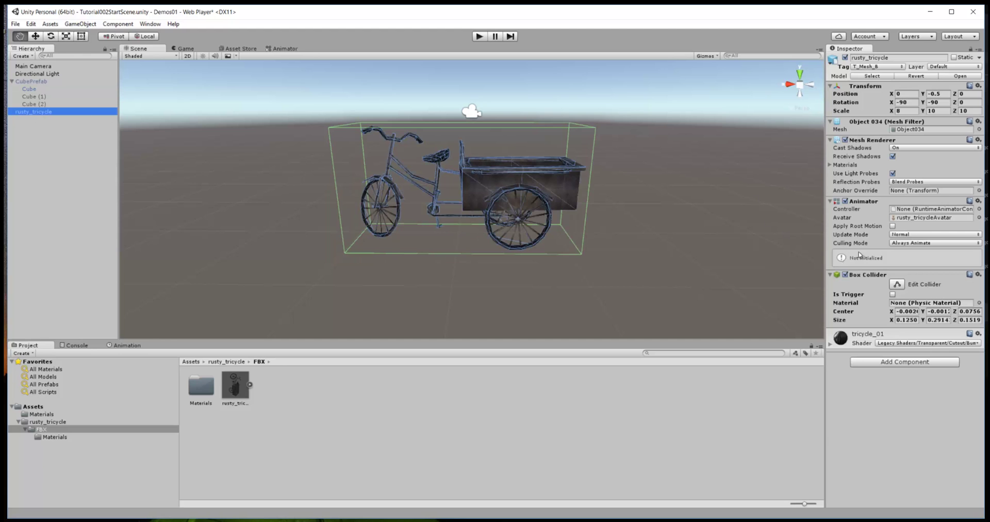
# Edit the rusty_tricycle's Box Collider and lower its top face slightly, to a Z size of about 0.149
pyautogui.click(897, 284)
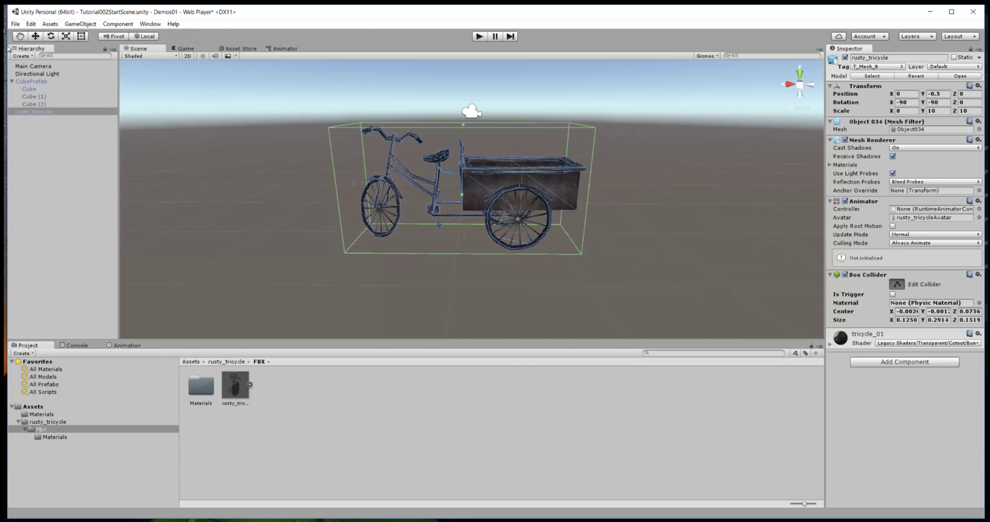
pyautogui.click(19, 36)
pyautogui.moveTo(699, 274); pyautogui.dragTo(603, 254)
pyautogui.keyDown('alt'); pyautogui.moveTo(387, 270); pyautogui.dragTo(500, 281, button='right'); pyautogui.keyUp('alt')
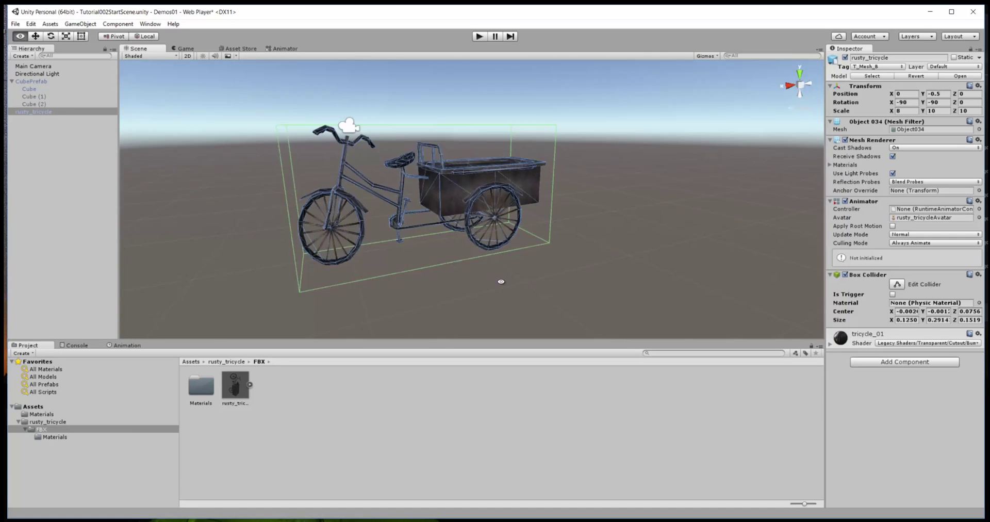
pyautogui.keyDown('alt'); pyautogui.moveTo(500, 282); pyautogui.dragTo(426, 282); pyautogui.keyUp('alt')
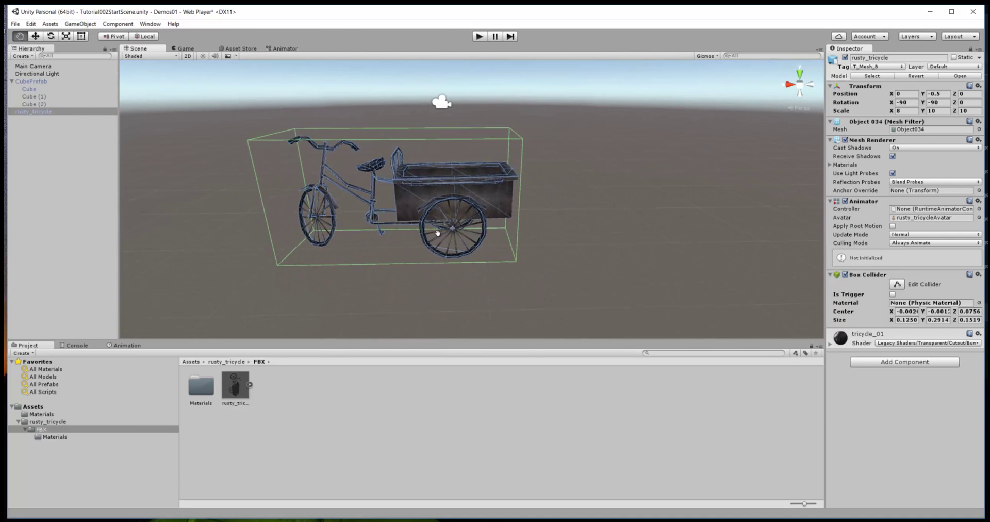
pyautogui.click(898, 284)
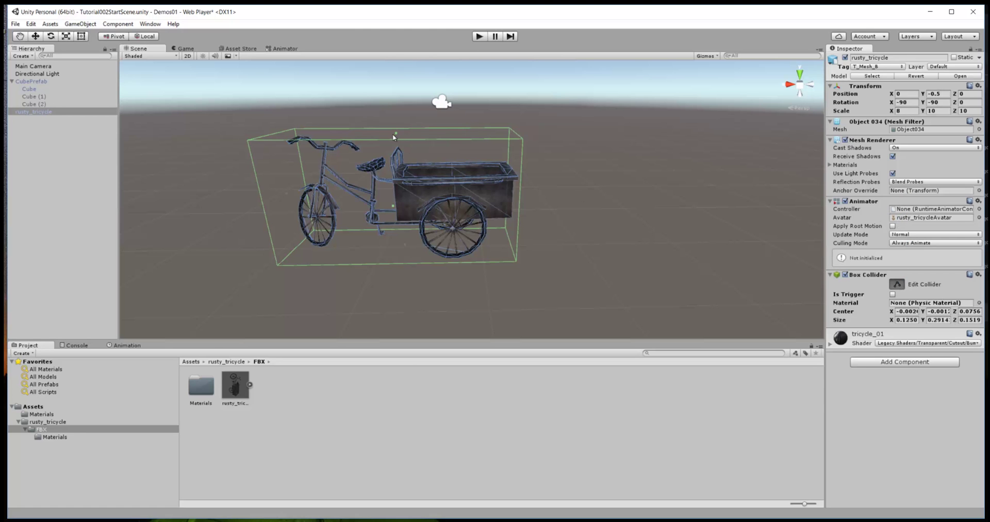
pyautogui.moveTo(397, 135); pyautogui.dragTo(396, 137)
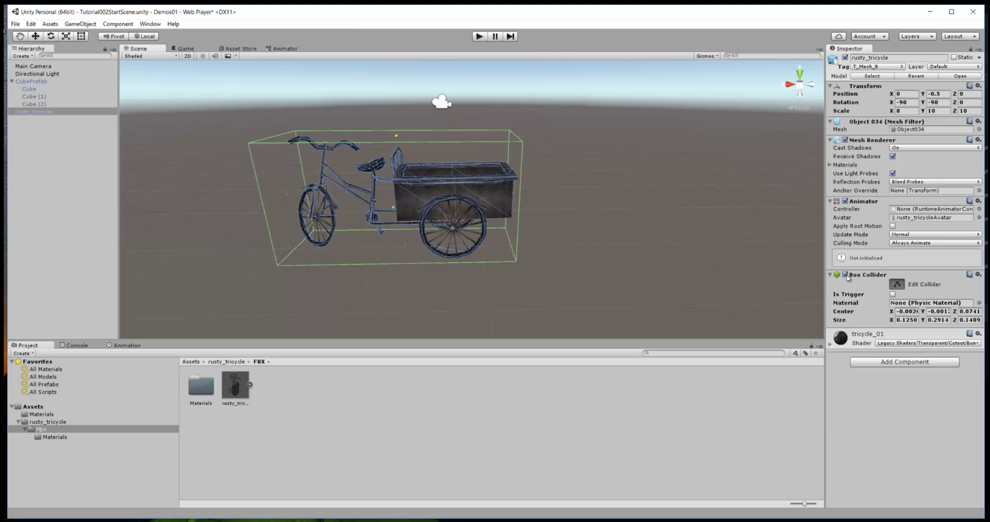
# Disable the rusty_tricycle's Box Collider and add a Mesh Collider component instead
pyautogui.click(844, 274)
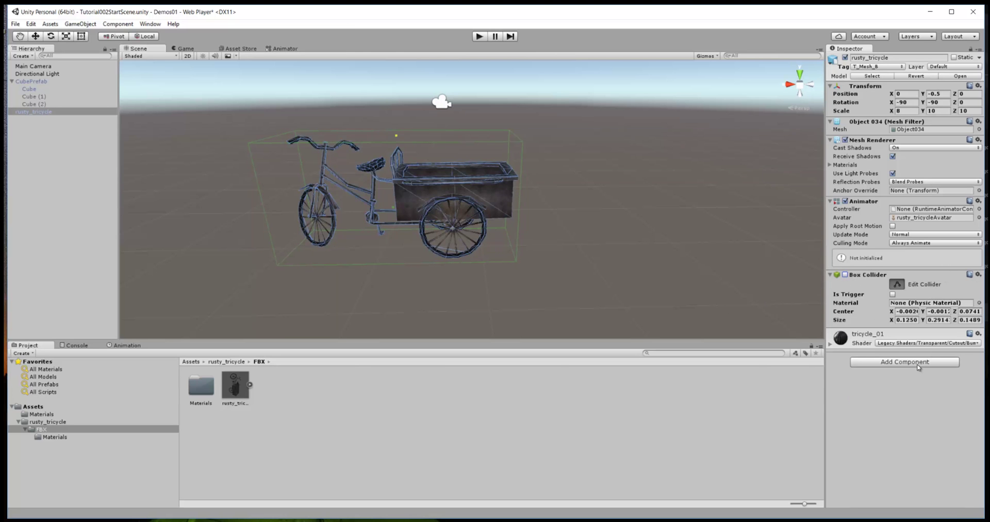
pyautogui.click(904, 362)
pyautogui.click(897, 421)
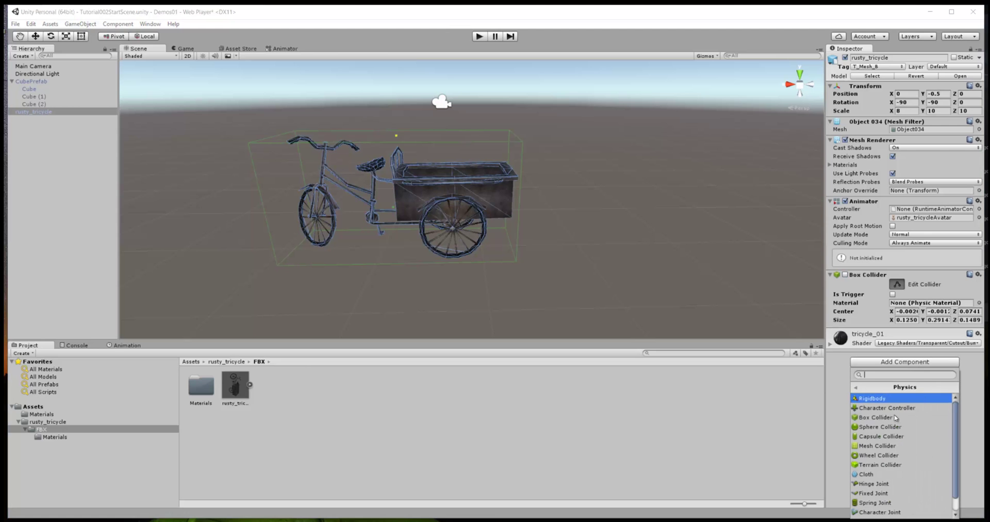
pyautogui.click(887, 444)
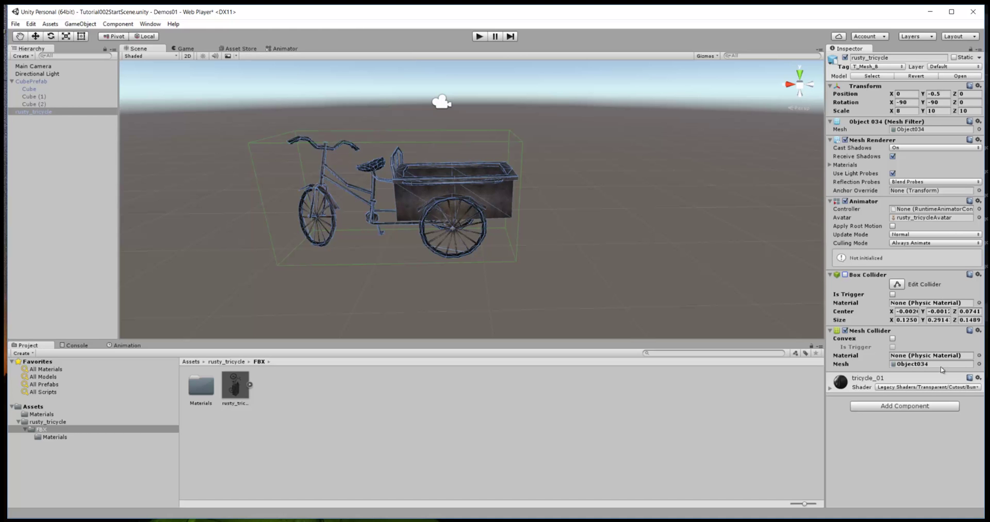
# Remove the Mesh Collider from the rusty_tricycle and enable its Box Collider again
pyautogui.click(977, 330)
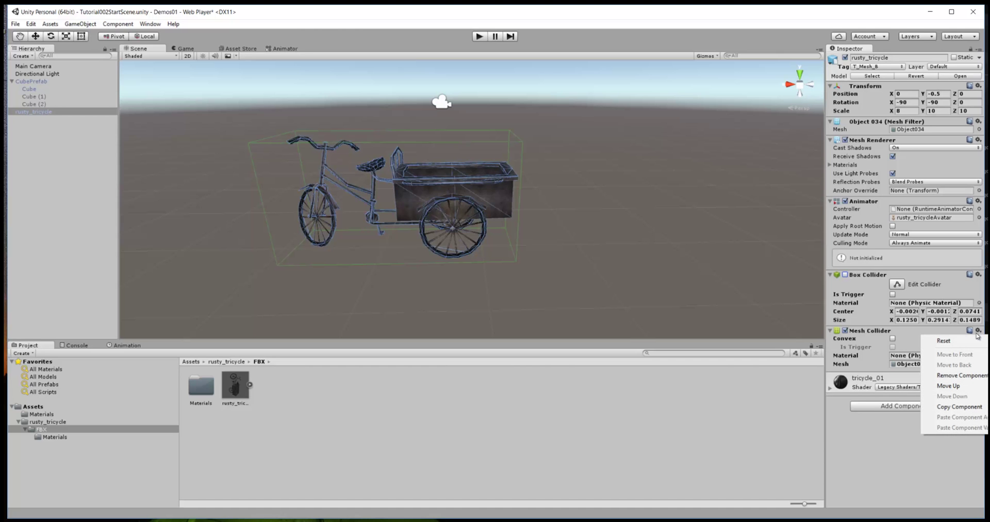
pyautogui.click(969, 376)
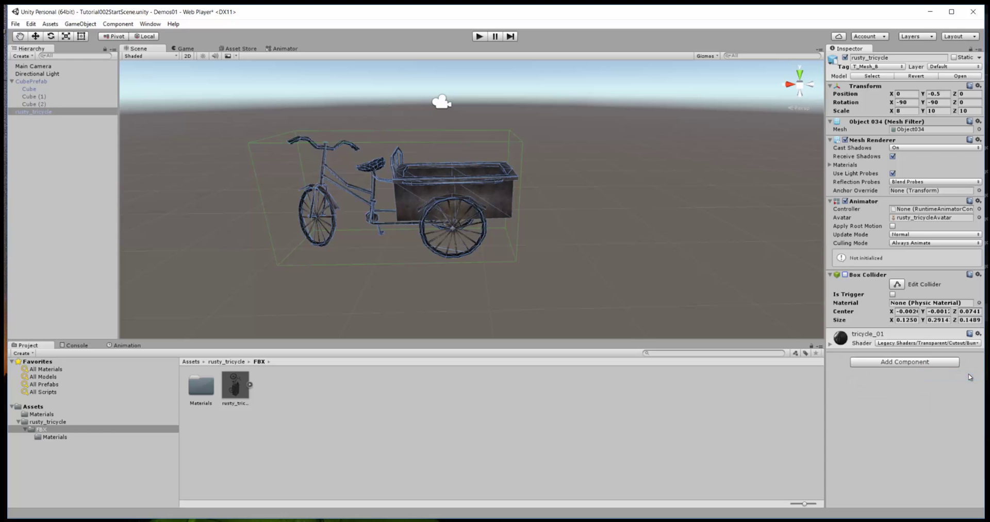
pyautogui.click(845, 275)
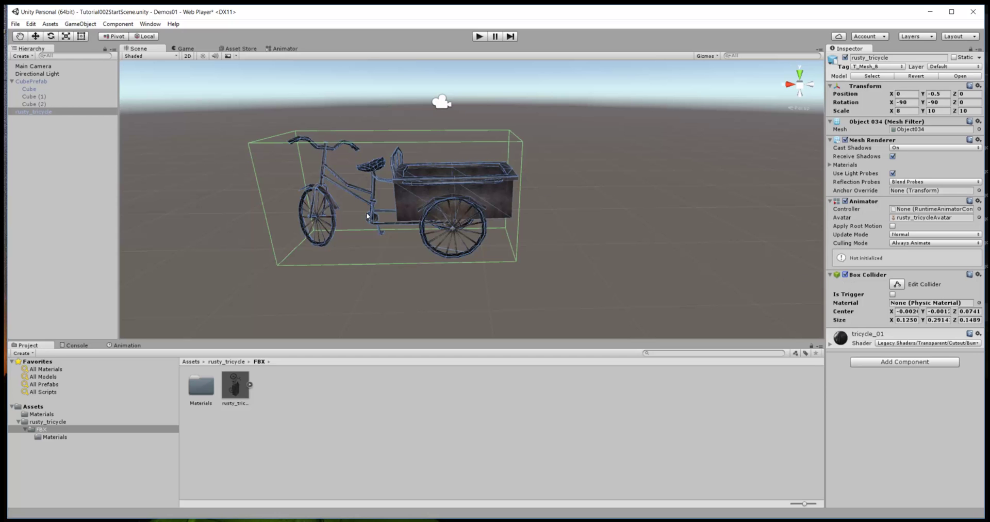
# Disable the Animator component on the rusty_tricycle object
pyautogui.scroll(-3, 367, 216)
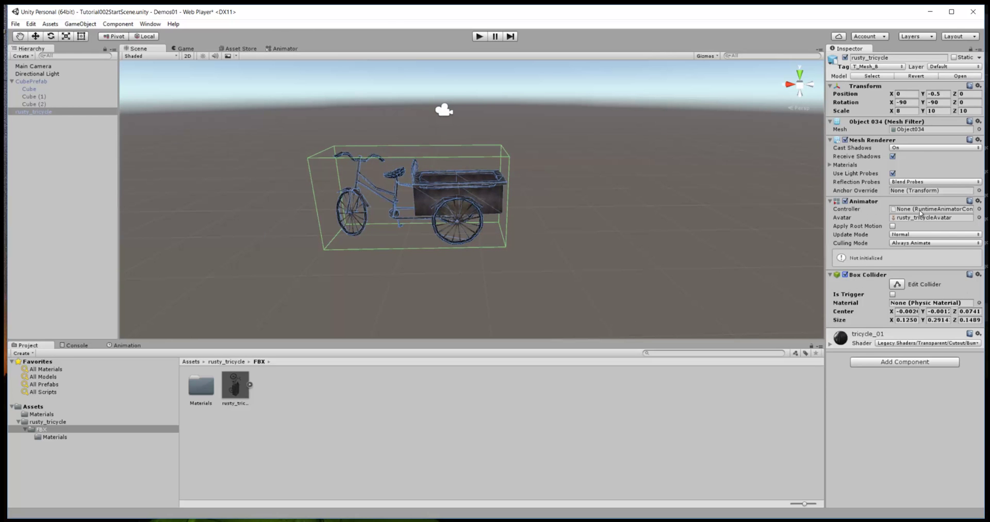
pyautogui.click(845, 201)
pyautogui.click(38, 112)
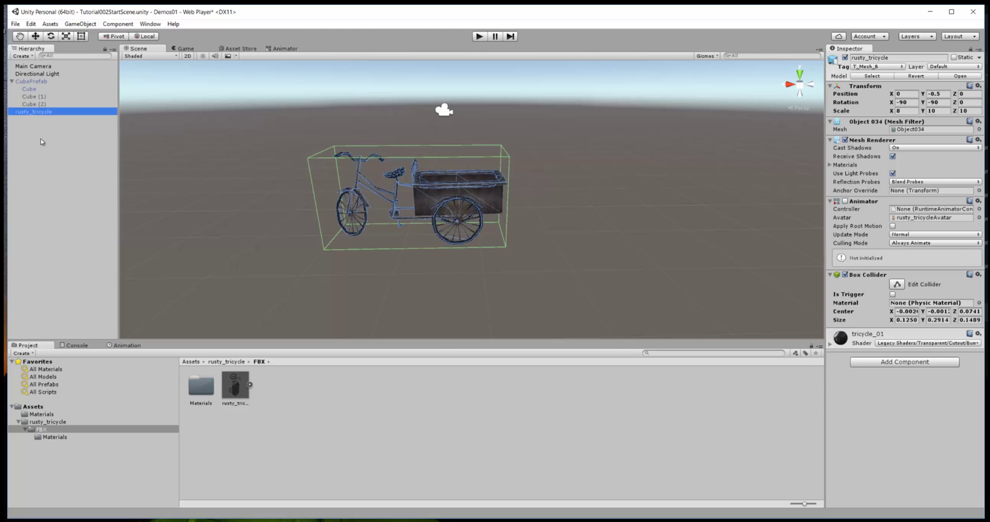
# Create an empty game object at the root of the scene hierarchy and name it TricyclePrfab
pyautogui.click(47, 168)
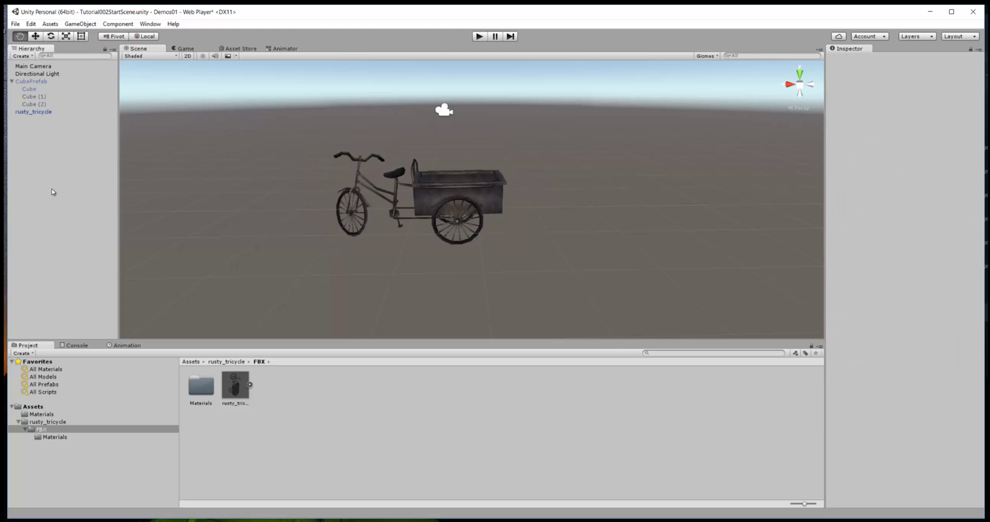
pyautogui.rightClick(52, 191)
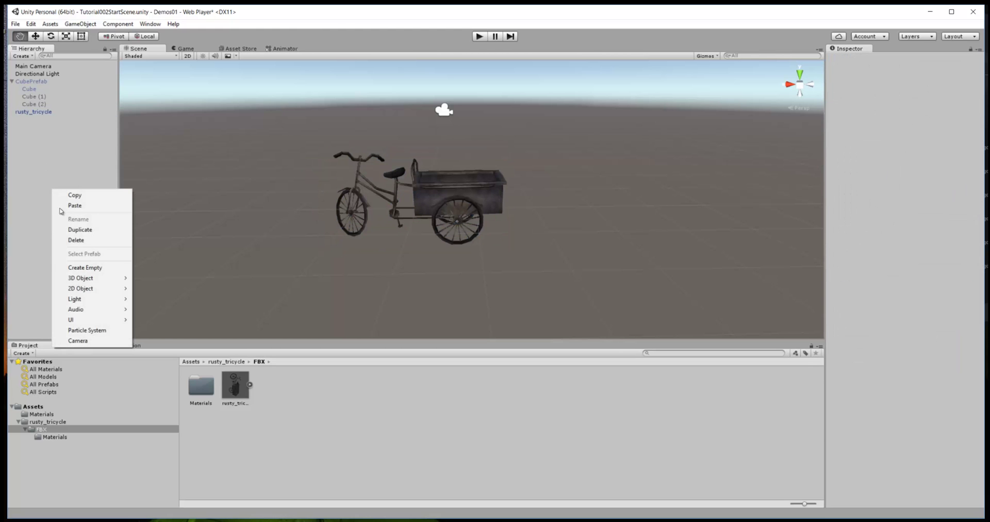
pyautogui.click(85, 268)
pyautogui.rightClick(59, 121)
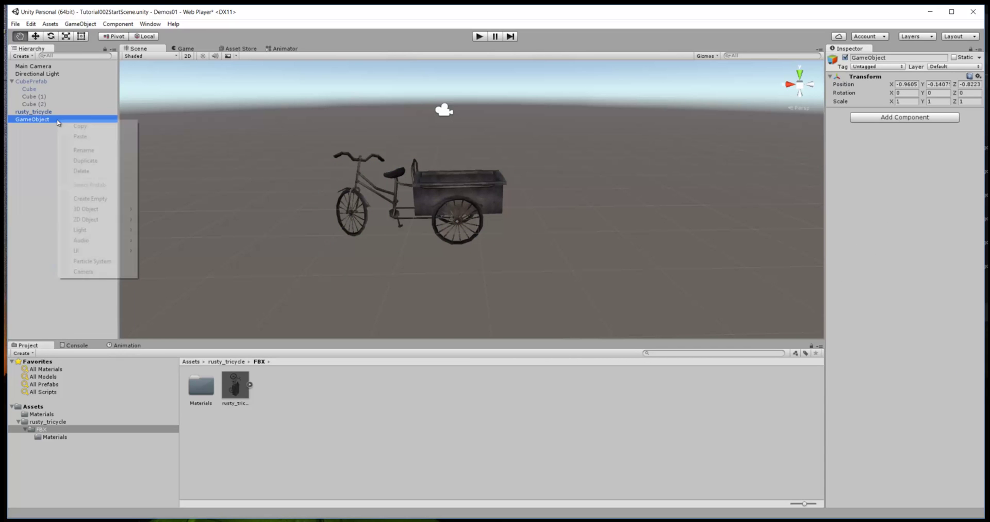
pyautogui.click(94, 150)
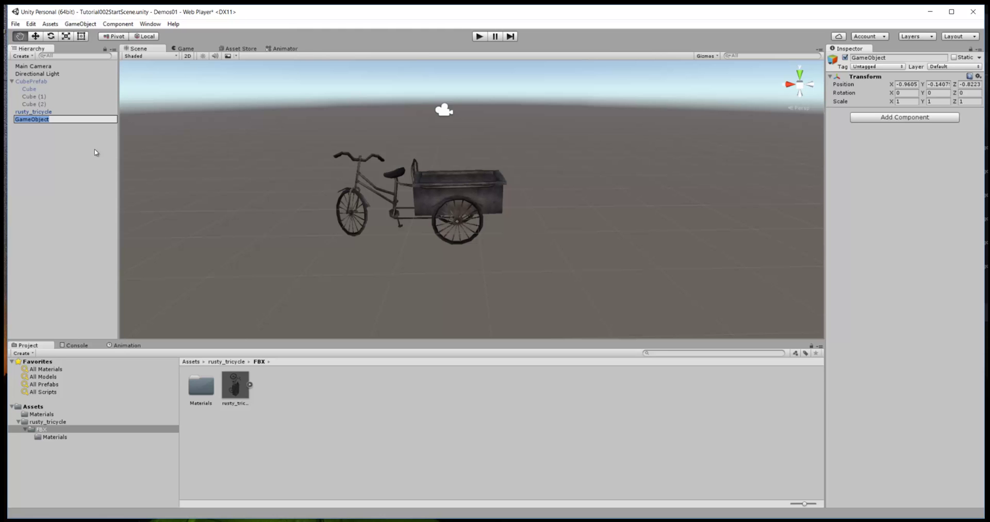
pyautogui.write('TricyclePrfab')
pyautogui.press('Return')
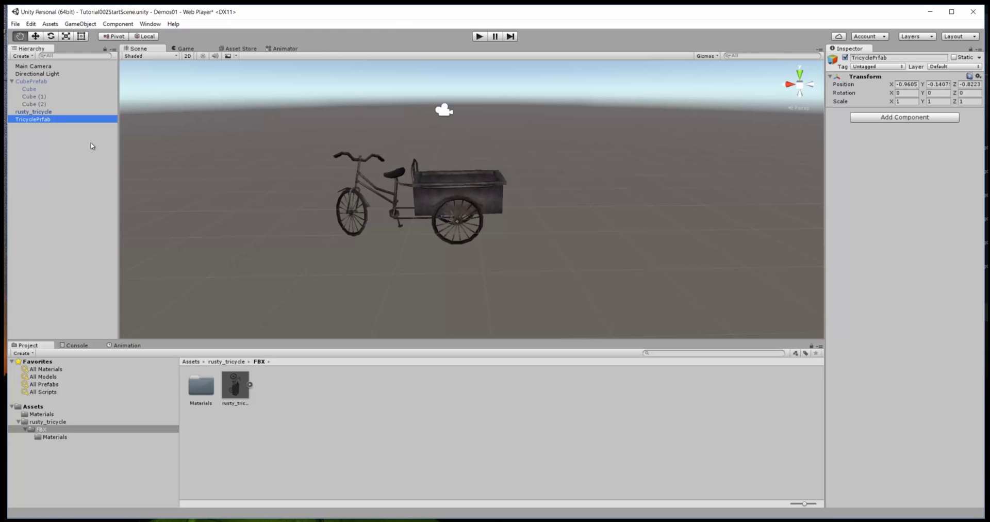
# Correct the name of the new empty object to TricyclePrefab
pyautogui.rightClick(60, 119)
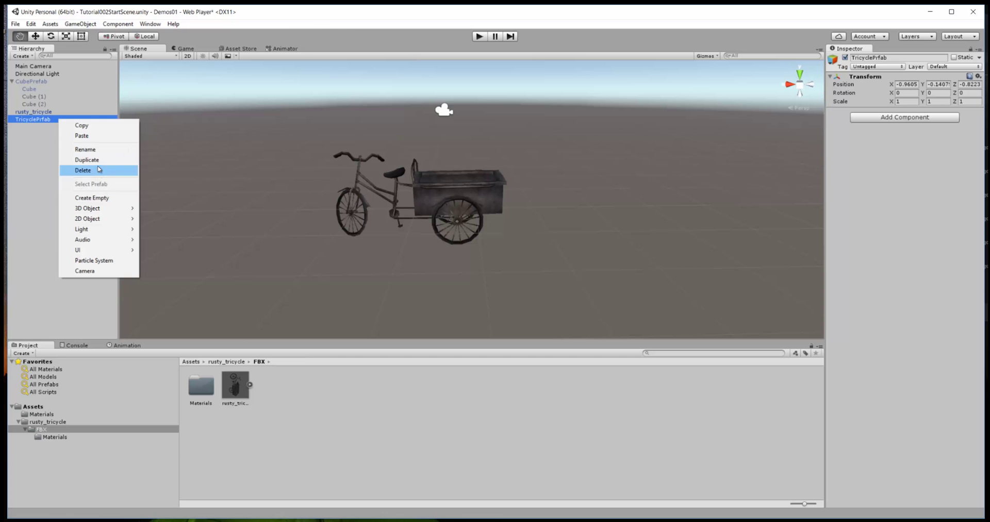
pyautogui.click(88, 149)
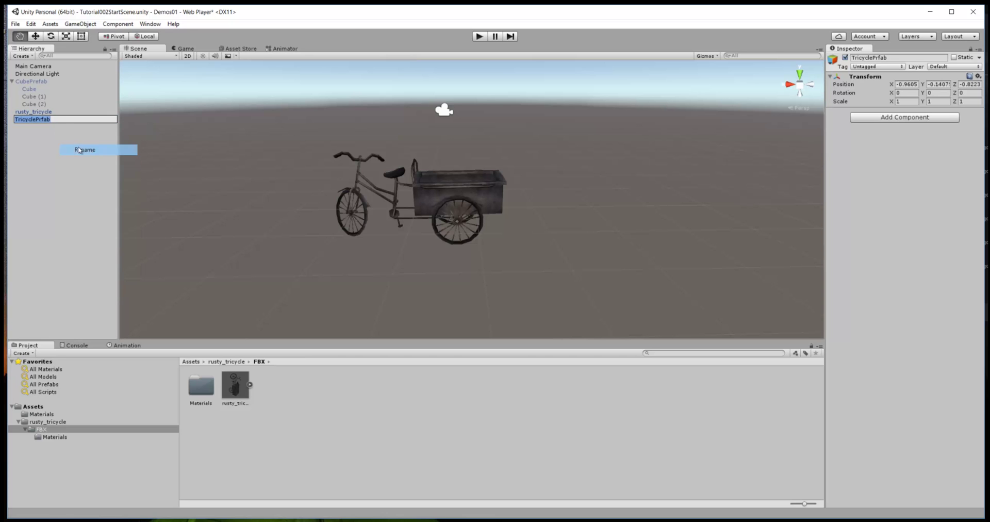
pyautogui.click(43, 119)
pyautogui.write('e')
pyautogui.click(54, 163)
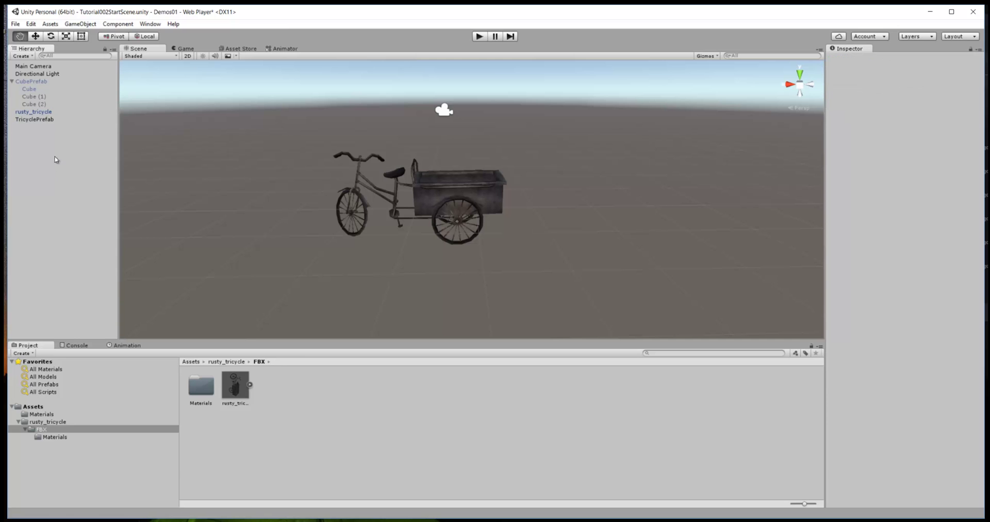
# Reset the Transform of the TricyclePrefab object
pyautogui.click(46, 120)
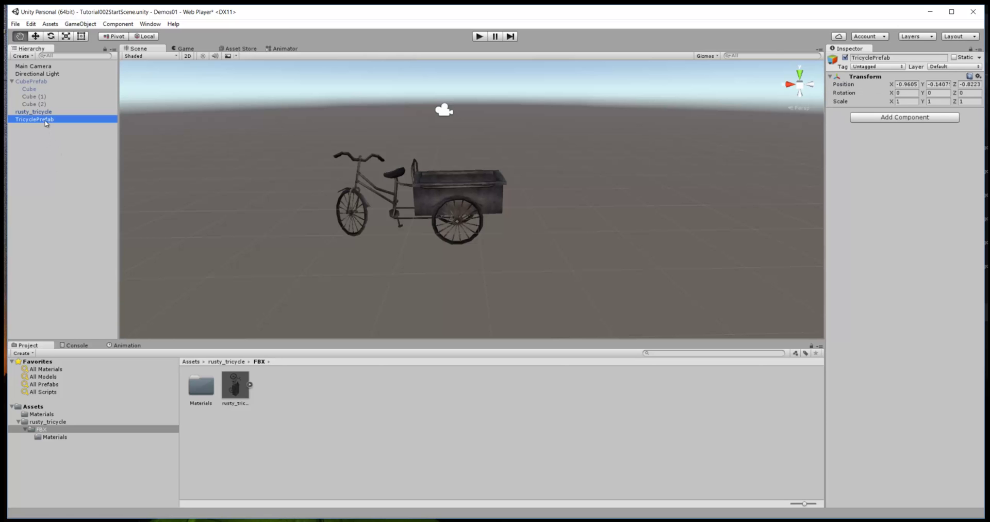
pyautogui.click(978, 77)
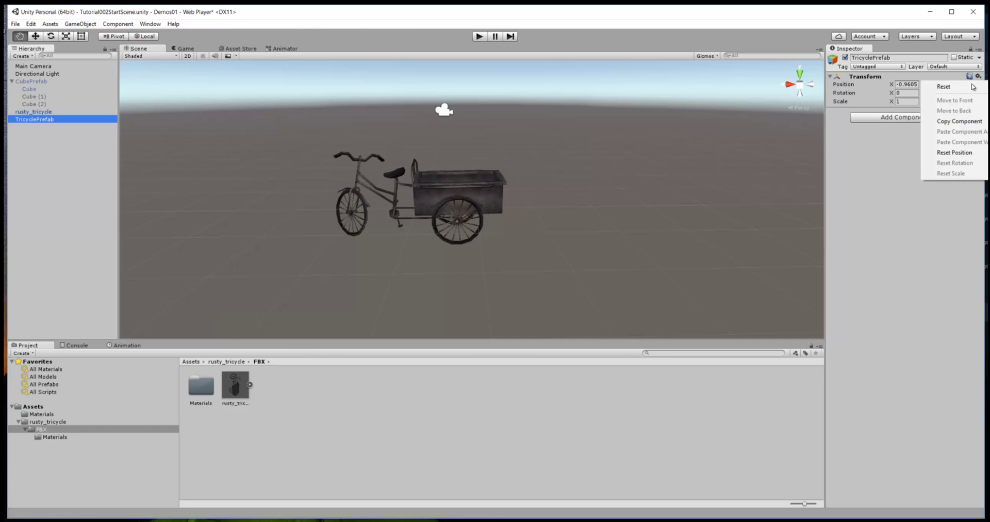
pyautogui.click(970, 86)
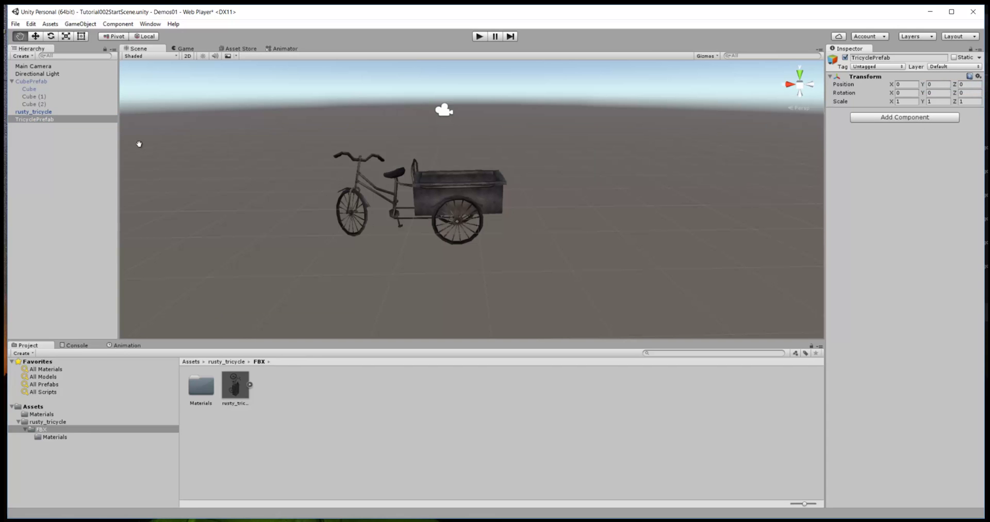
# Make the rusty_tricycle a child of the TricyclePrefab object
pyautogui.click(36, 112)
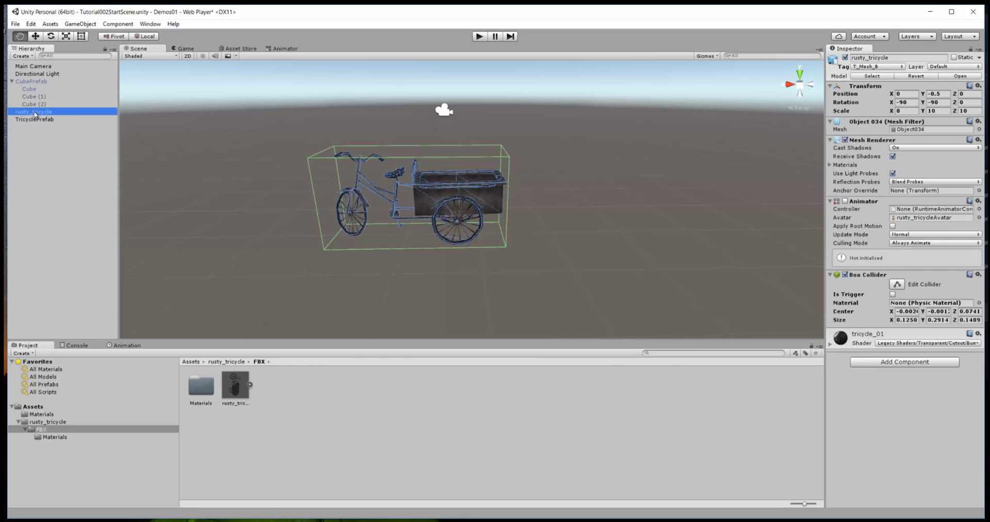
pyautogui.moveTo(34, 115); pyautogui.dragTo(41, 121)
pyautogui.click(41, 120)
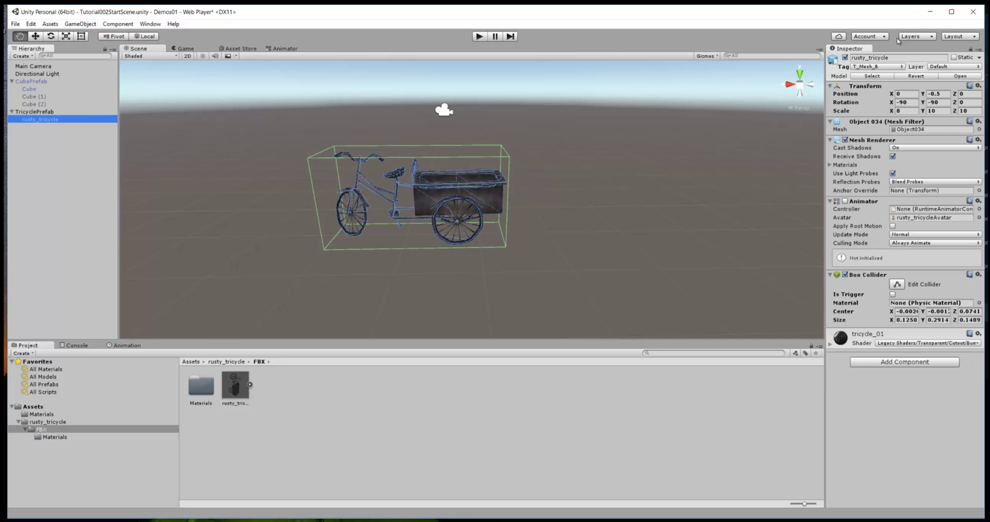
# Save the TricyclePrefab object with its rusty_tricycle child as a prefab in the top-level Assets folder
pyautogui.click(30, 112)
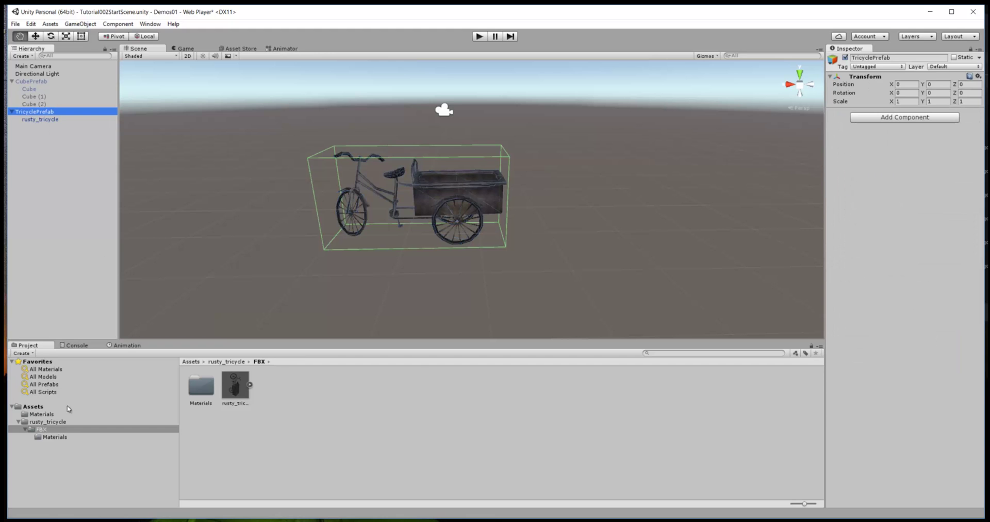
pyautogui.click(46, 407)
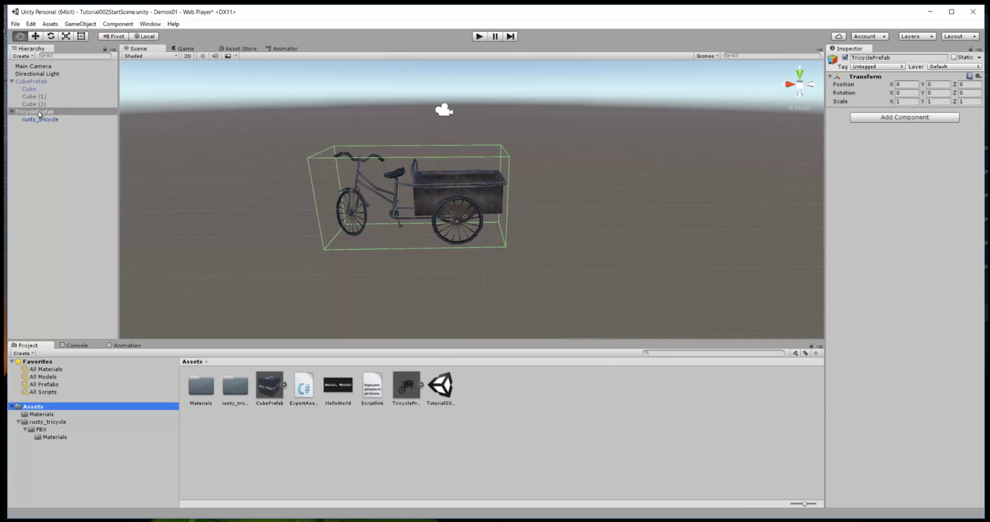
pyautogui.moveTo(40, 113); pyautogui.dragTo(39, 118)
pyautogui.click(33, 406)
pyautogui.moveTo(512, 403); pyautogui.dragTo(522, 403)
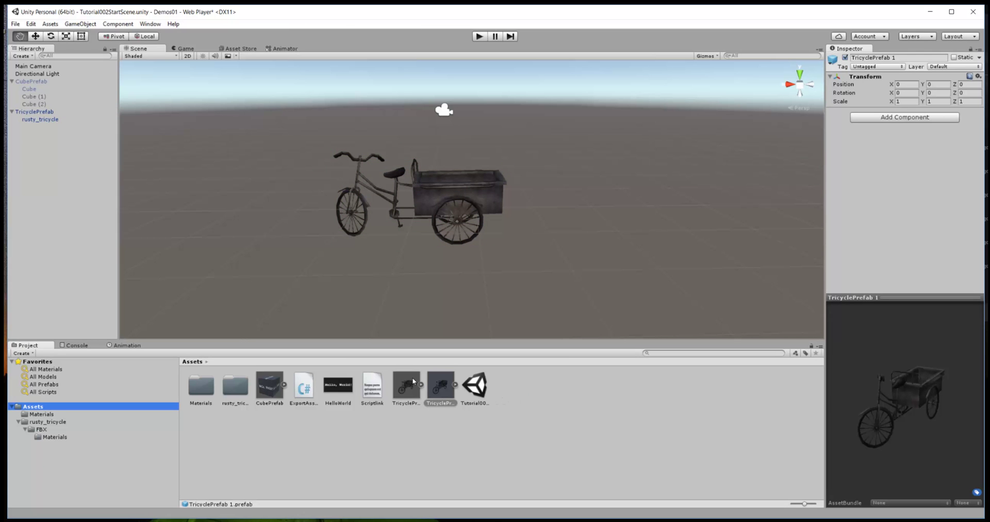
# Compare the TricyclePrefab and TricyclePrefab 1 assets by examining their names, Transform settings and previews
pyautogui.click(438, 385)
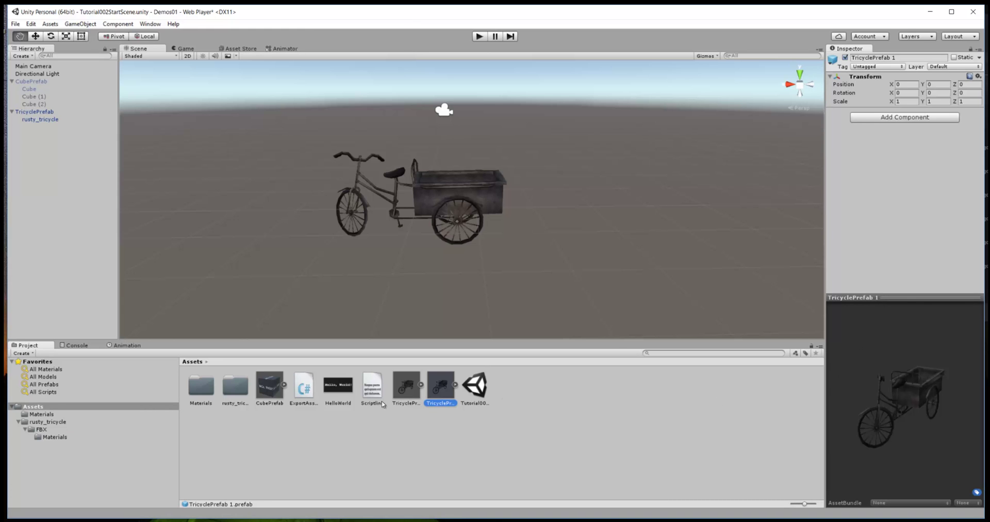
pyautogui.click(406, 386)
pyautogui.click(442, 392)
pyautogui.click(407, 387)
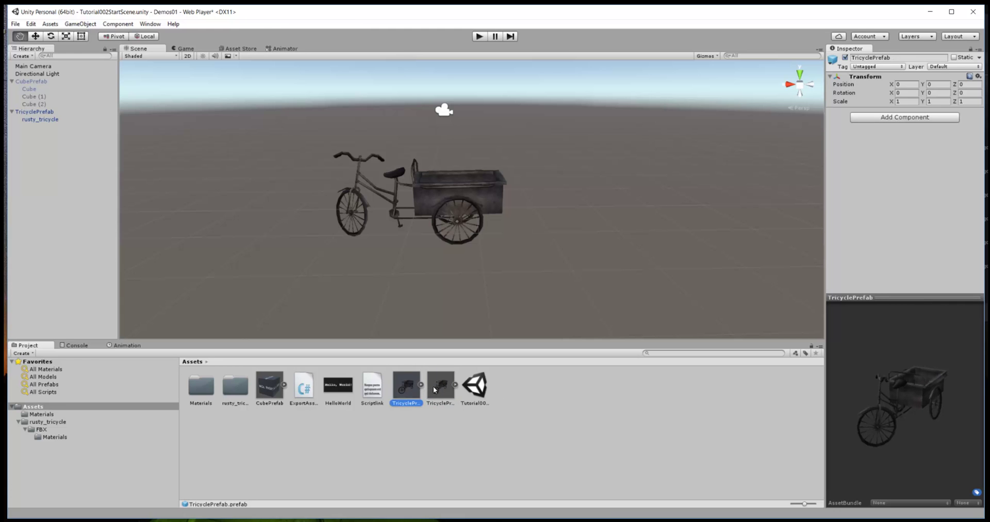
pyautogui.click(435, 386)
pyautogui.click(407, 387)
pyautogui.click(436, 383)
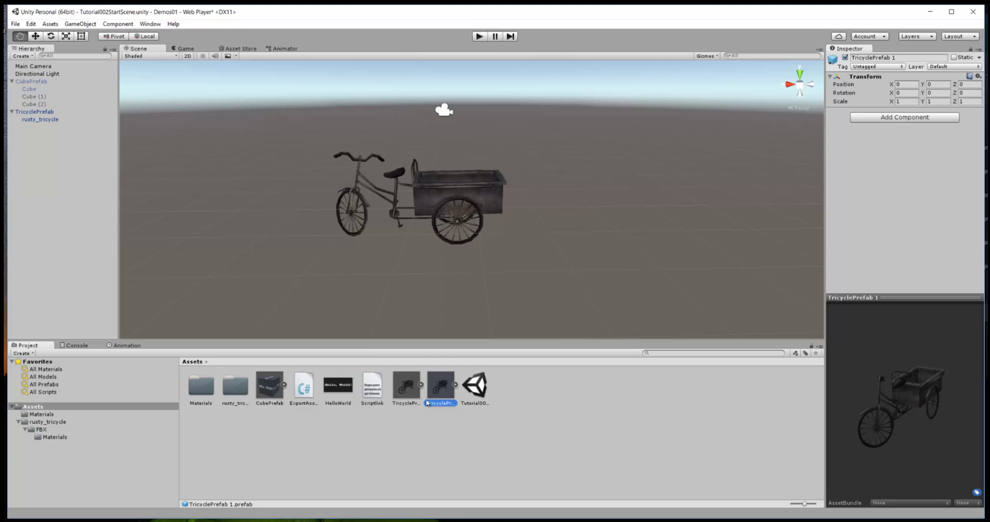
pyautogui.click(406, 393)
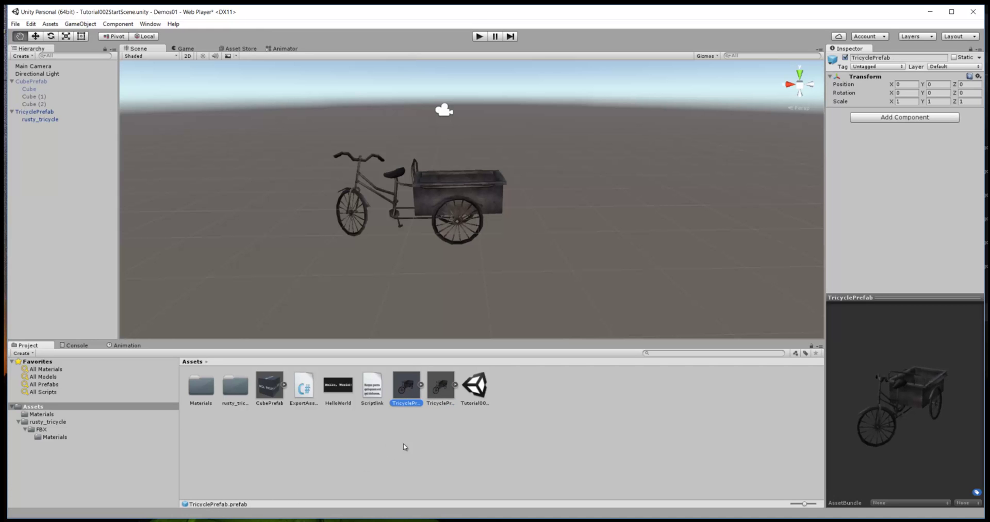
pyautogui.click(445, 396)
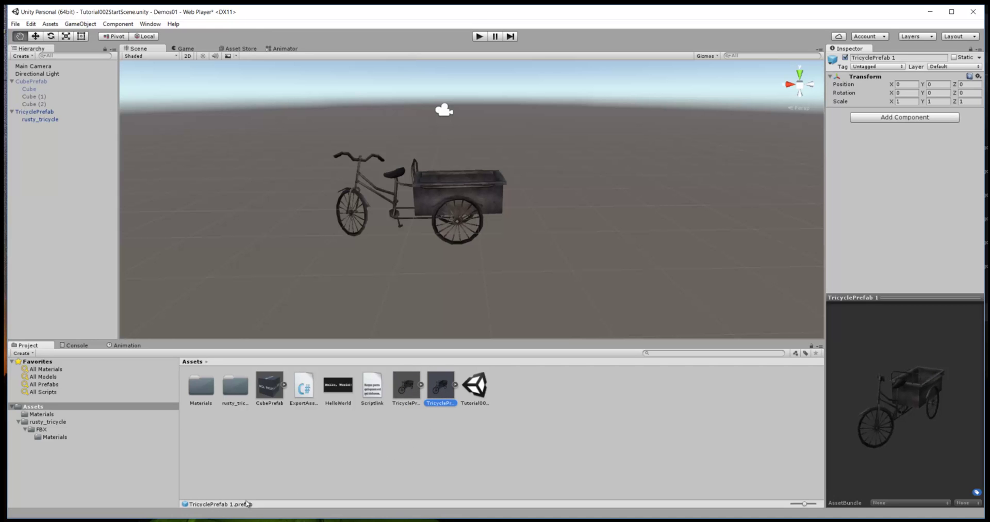
pyautogui.click(277, 397)
pyautogui.click(407, 389)
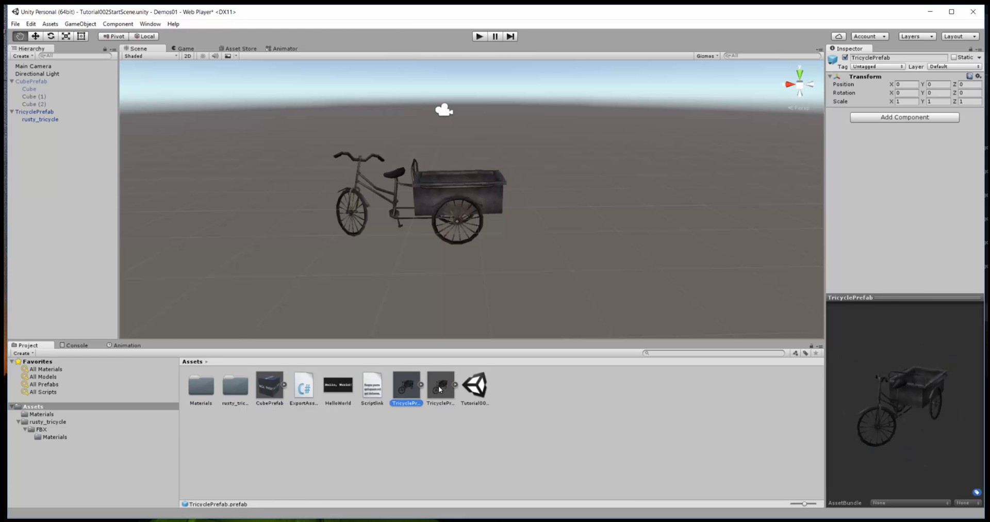
pyautogui.click(439, 390)
pyautogui.click(406, 388)
pyautogui.click(439, 389)
pyautogui.click(406, 388)
pyautogui.click(439, 390)
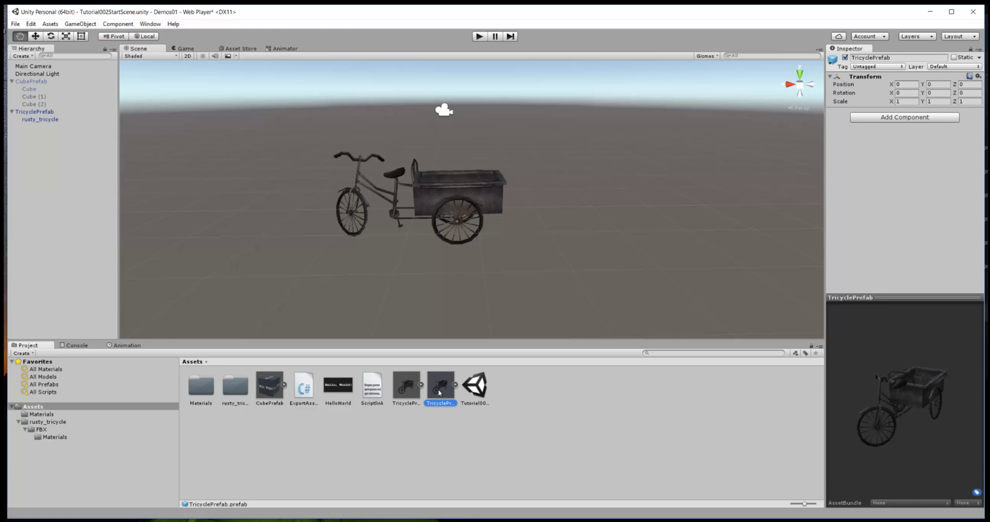
pyautogui.click(406, 390)
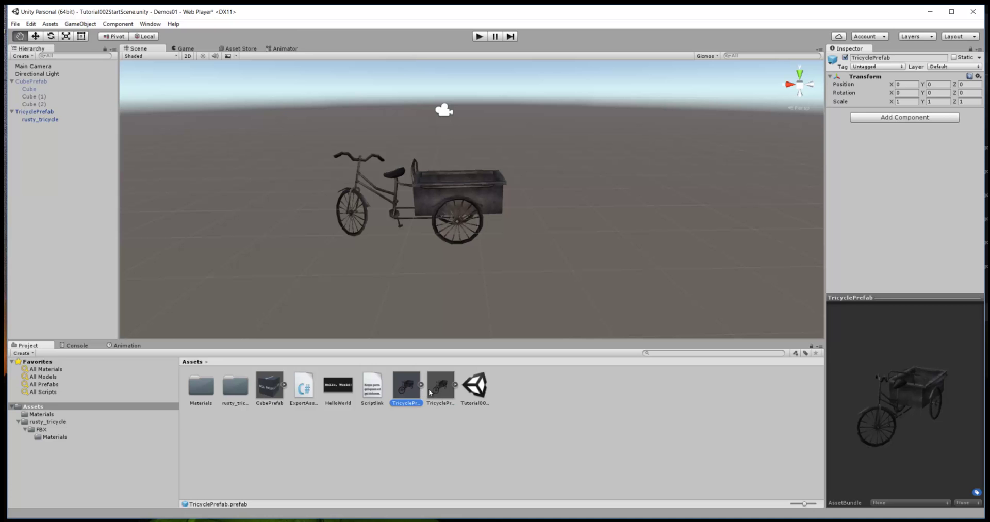
pyautogui.click(439, 390)
pyautogui.click(407, 389)
pyautogui.click(444, 391)
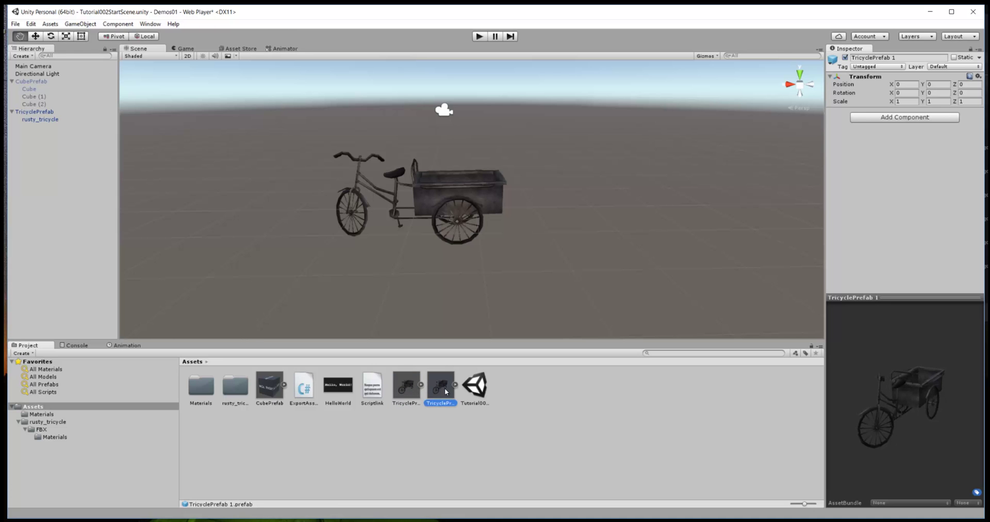
pyautogui.click(407, 390)
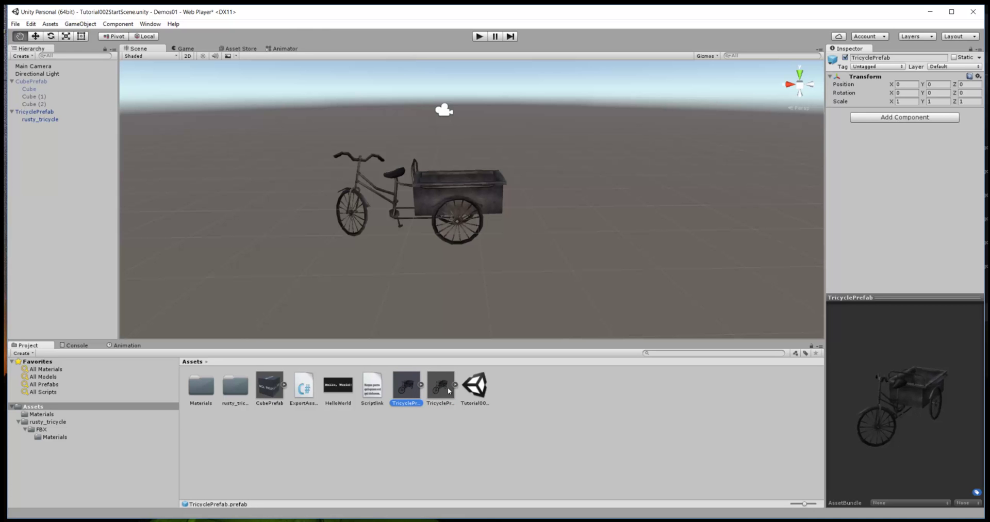
pyautogui.click(444, 390)
# Start building an AssetBundle with dependency tracking from both TricyclePrefab and TricyclePrefab 1
pyautogui.click(410, 388)
pyautogui.rightClick(410, 391)
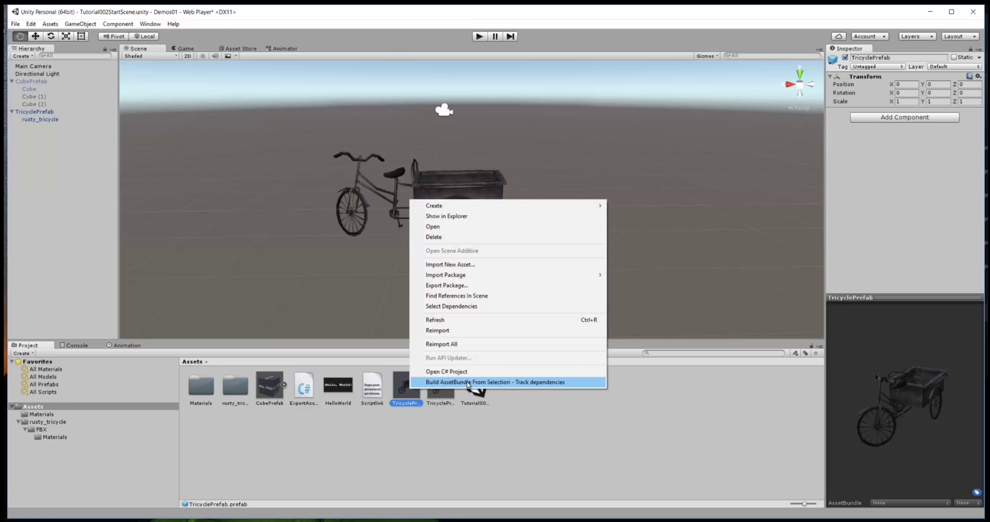
pyautogui.click(483, 427)
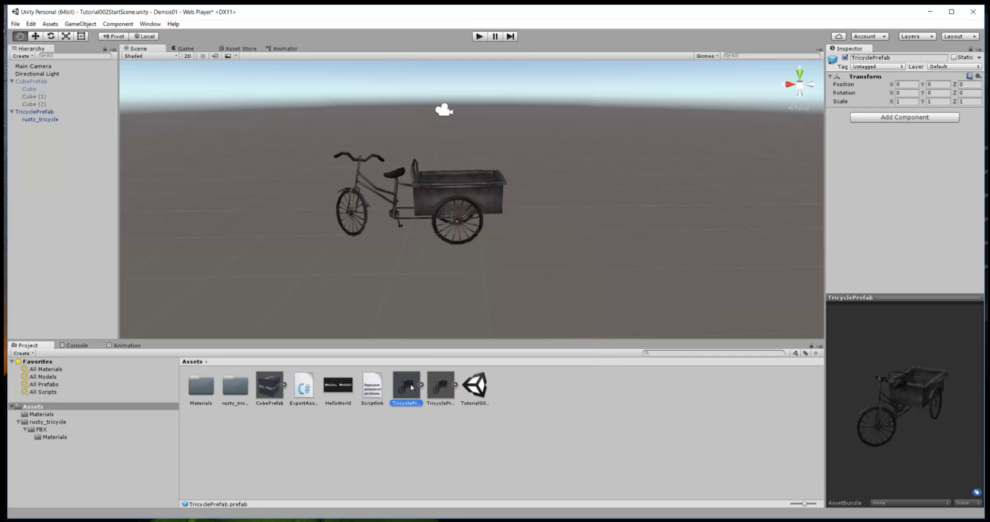
pyautogui.keyDown('ctrl'); pyautogui.click(438, 388); pyautogui.keyUp('ctrl')
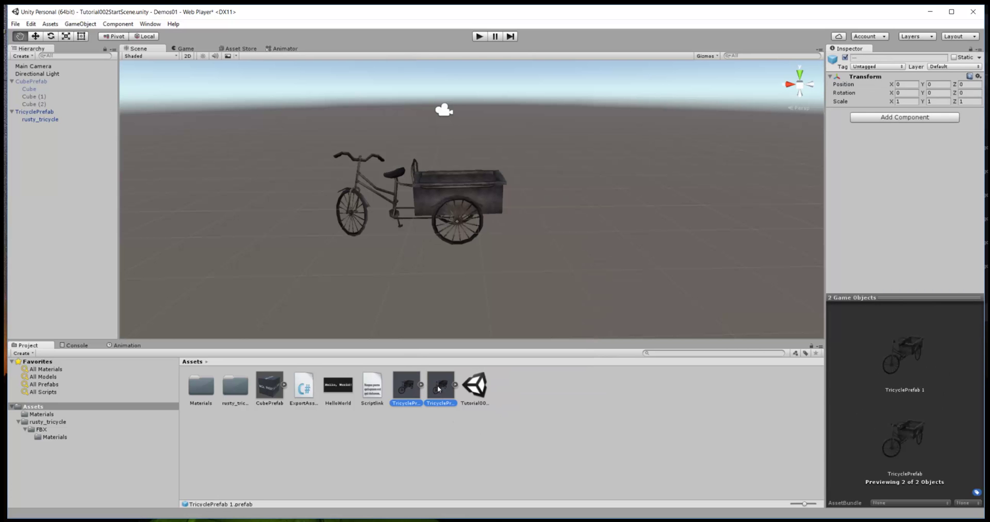
pyautogui.rightClick(411, 392)
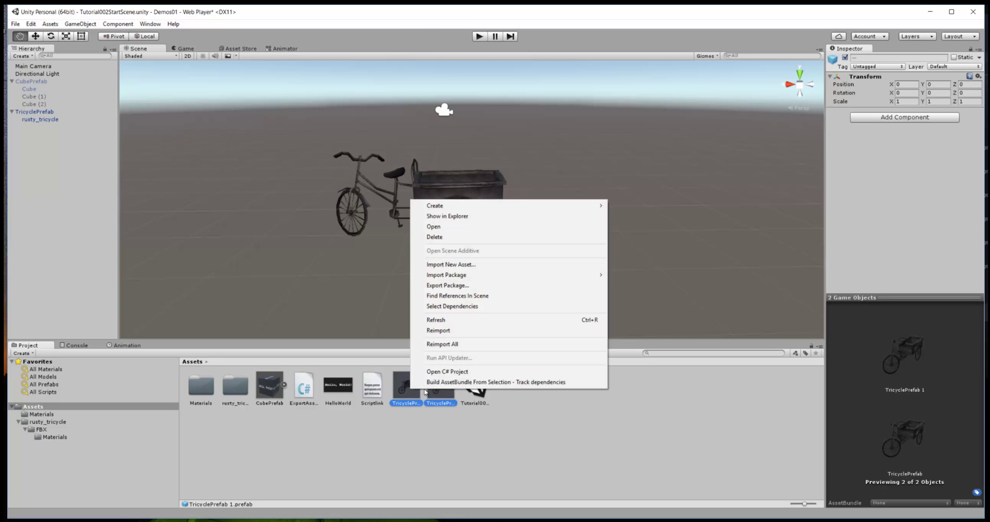
pyautogui.click(438, 382)
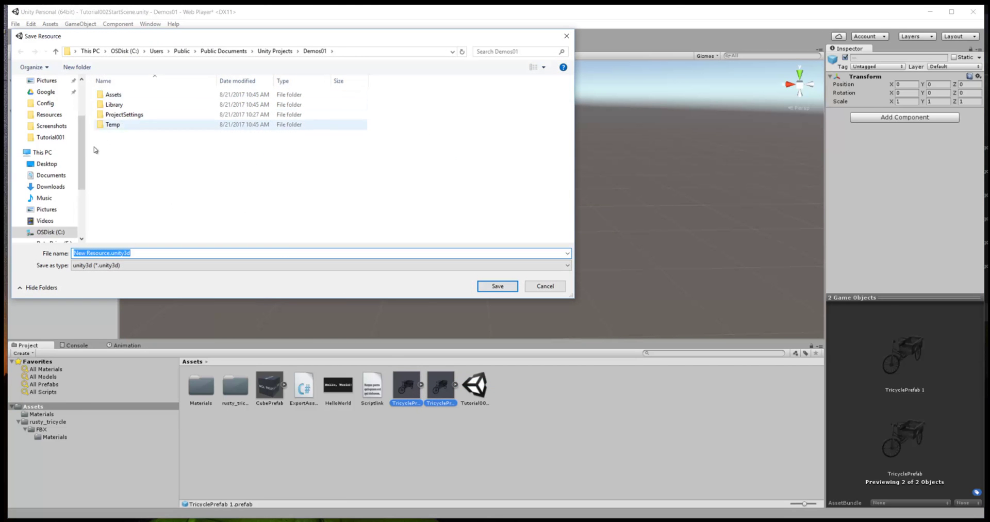
# Save the asset bundle on the Desktop as Bikes.unity3d
pyautogui.click(48, 155)
pyautogui.click(45, 163)
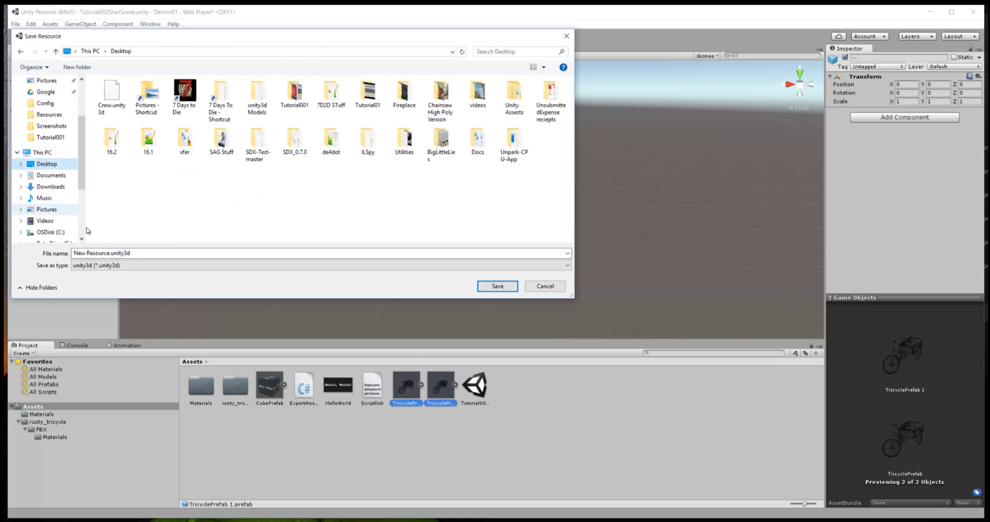
pyautogui.moveTo(111, 252); pyautogui.dragTo(53, 244)
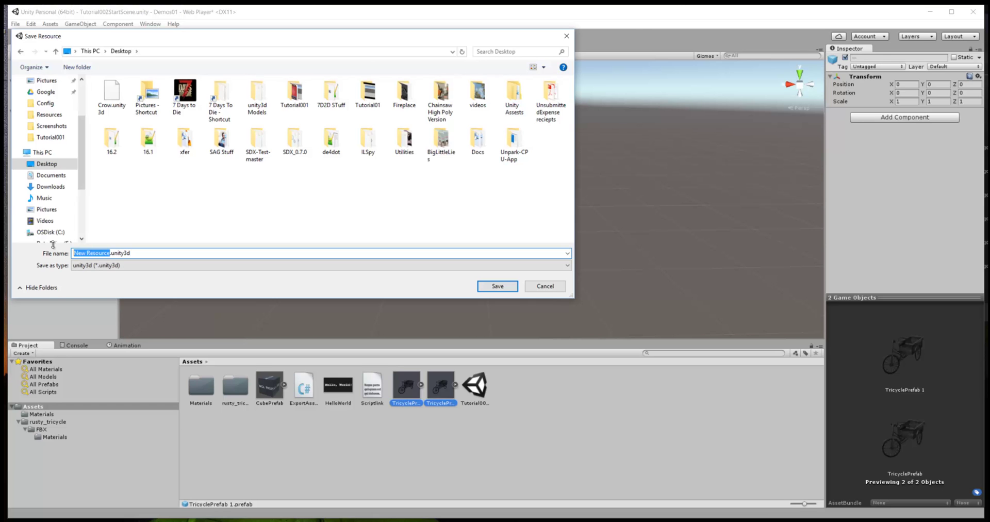
pyautogui.write('Bikes')
pyautogui.click(494, 287)
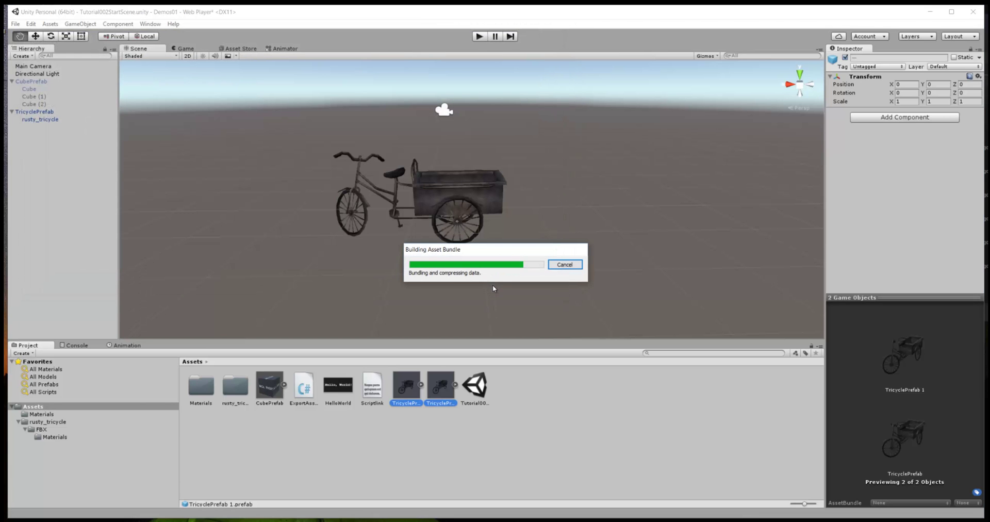
# Examine the exact asset names of the two tricycle prefabs included in the Bikes bundle
pyautogui.click(415, 394)
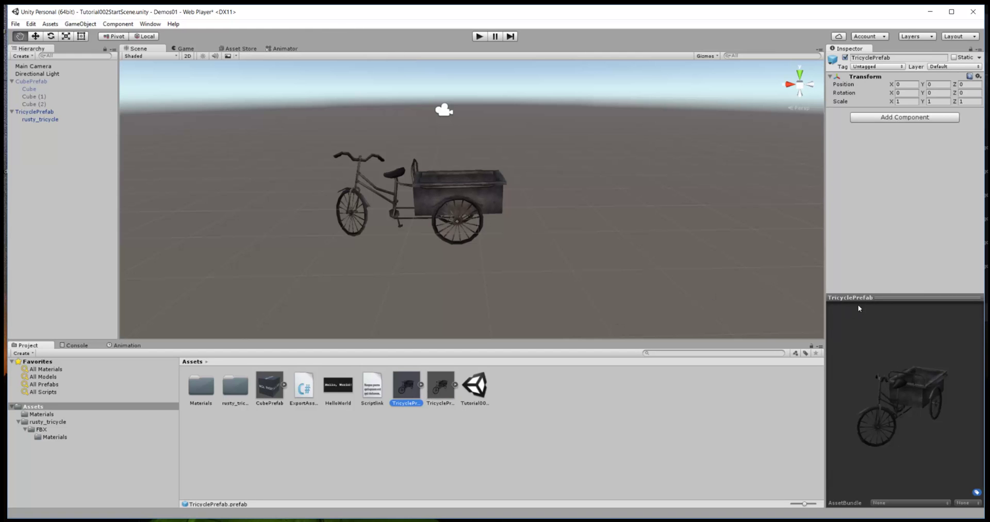
pyautogui.click(434, 390)
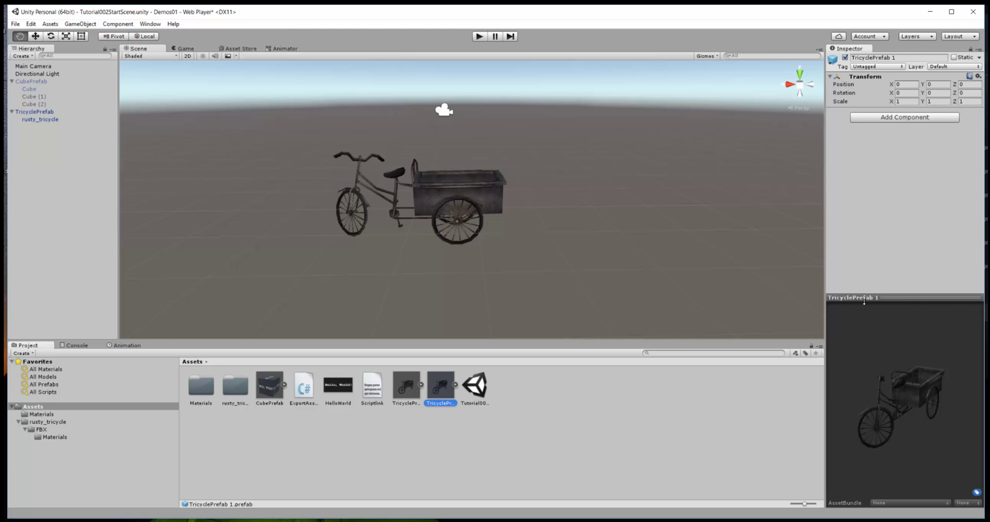
pyautogui.click(411, 396)
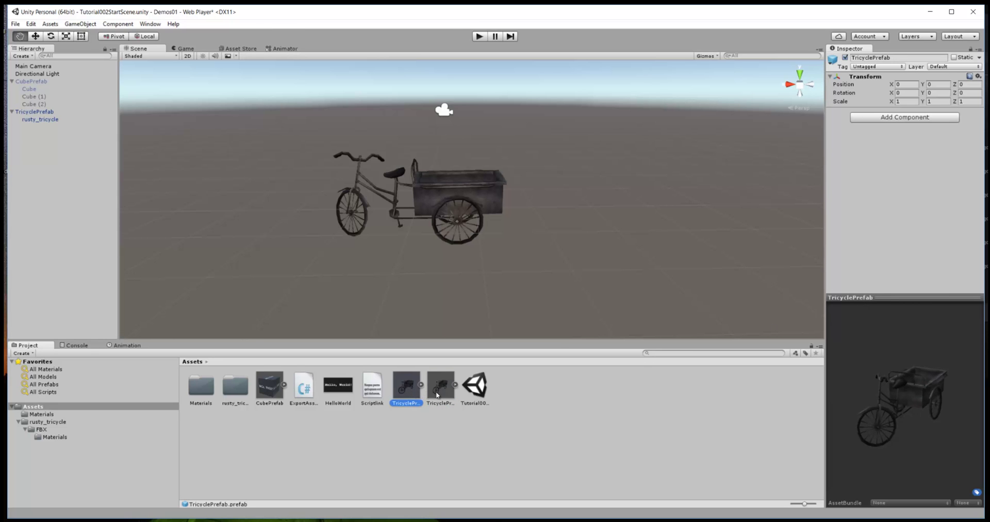
pyautogui.click(437, 395)
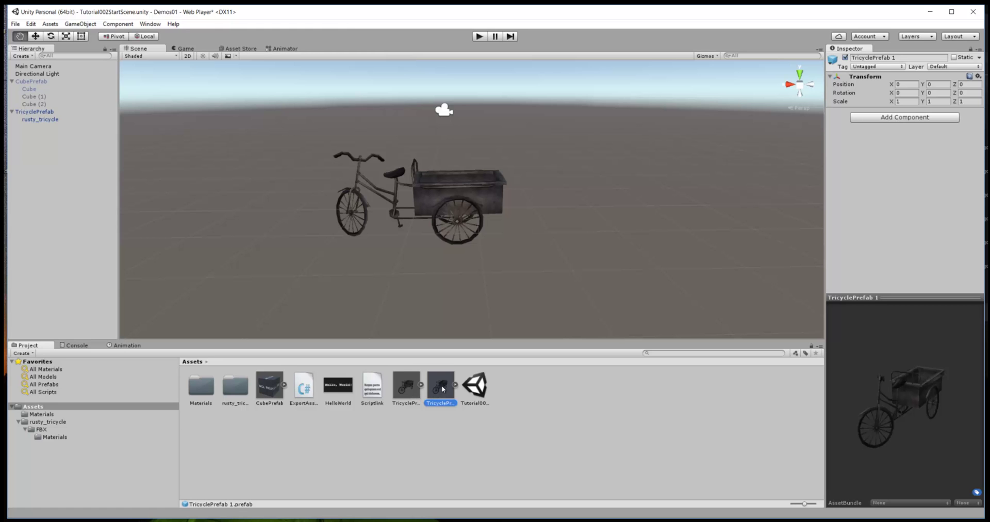
pyautogui.click(410, 389)
pyautogui.click(438, 390)
pyautogui.click(409, 389)
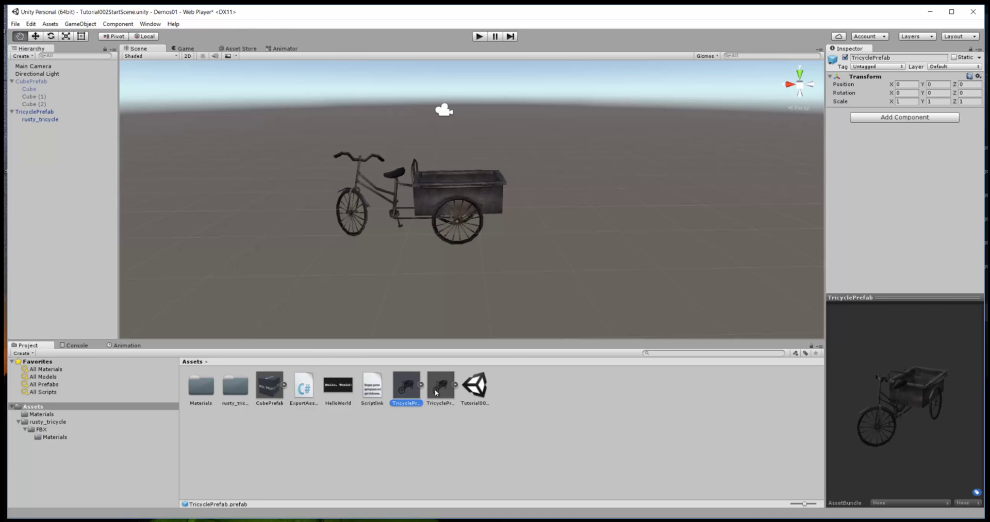
pyautogui.click(436, 392)
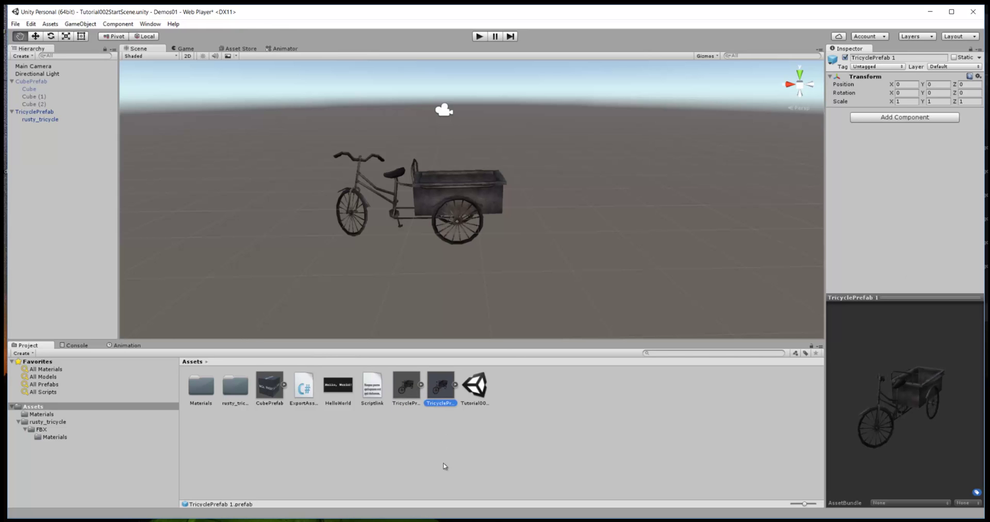